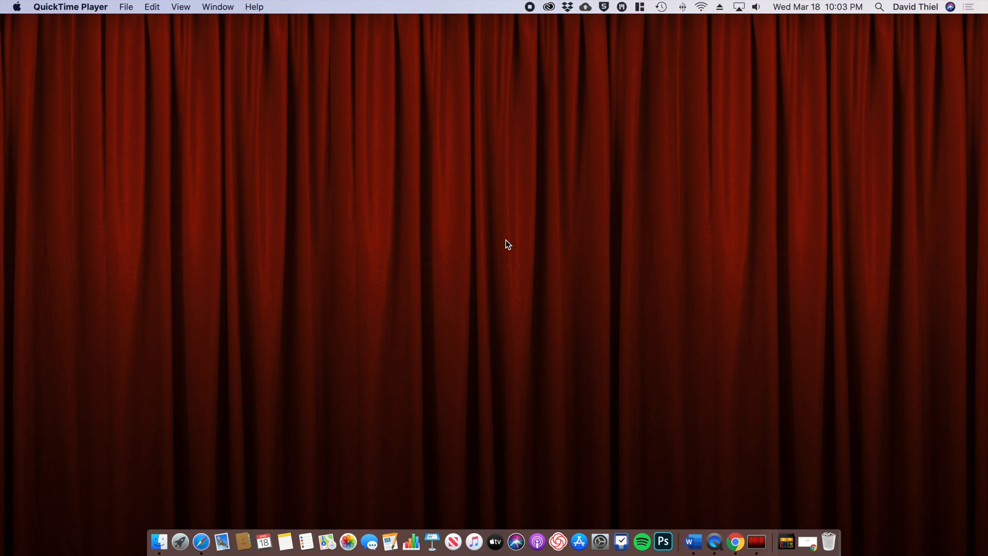
Step: Launch Google Chrome from the Dock to a new Google tab
click(736, 542)
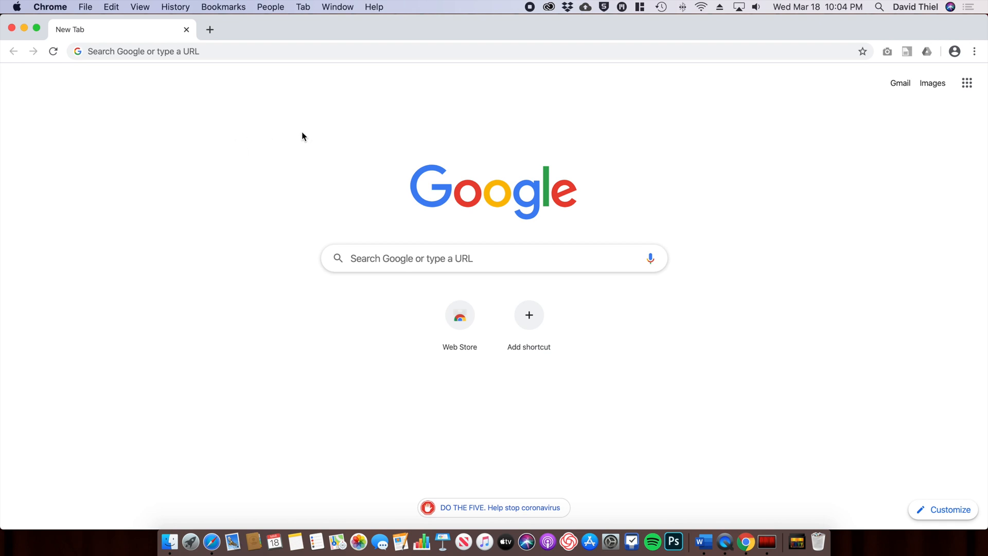
Step: Go to loom.com and start the free Loom sign-up
click(202, 54)
text(loom.com)
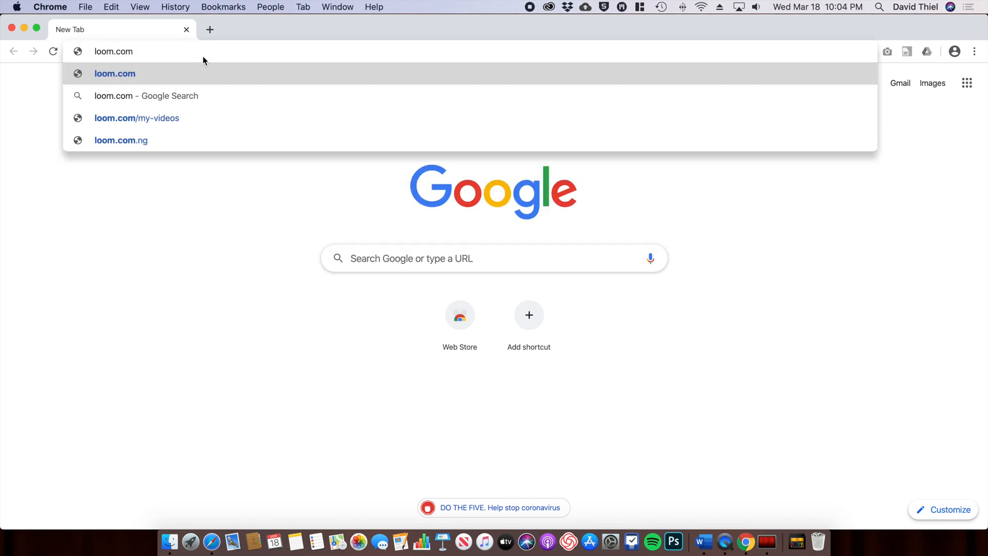
key(Return)
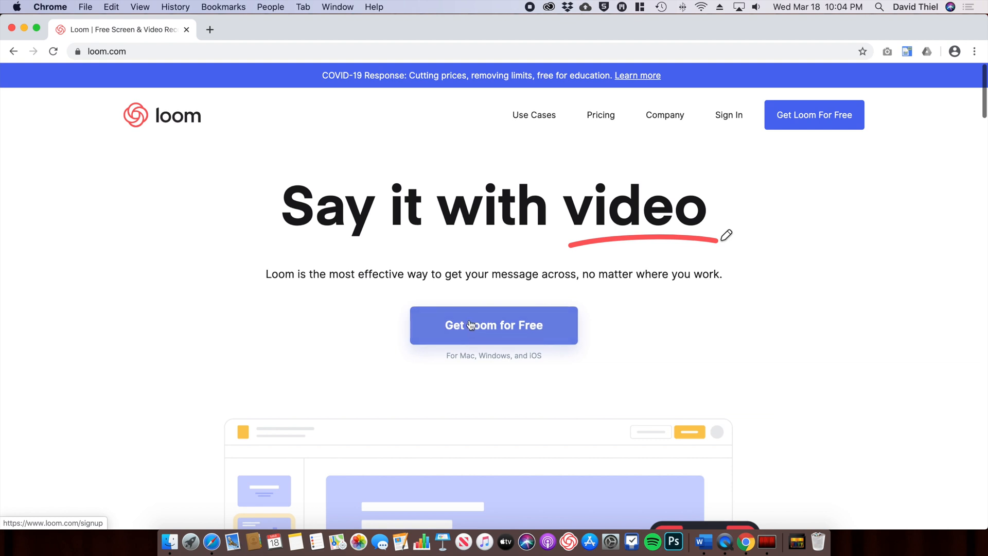
click(496, 326)
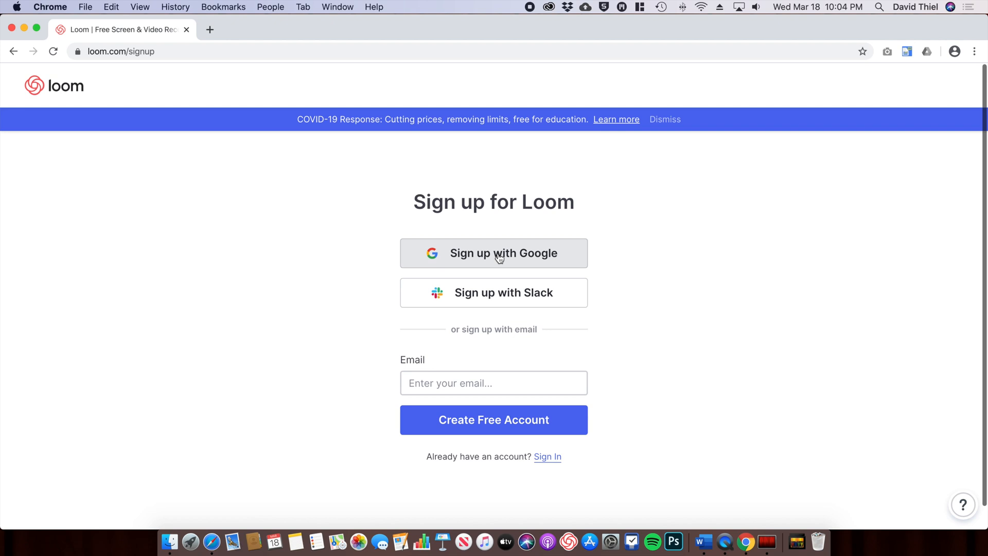
Step: Sign up with Google, entering the school e-mail address, username and password
click(566, 256)
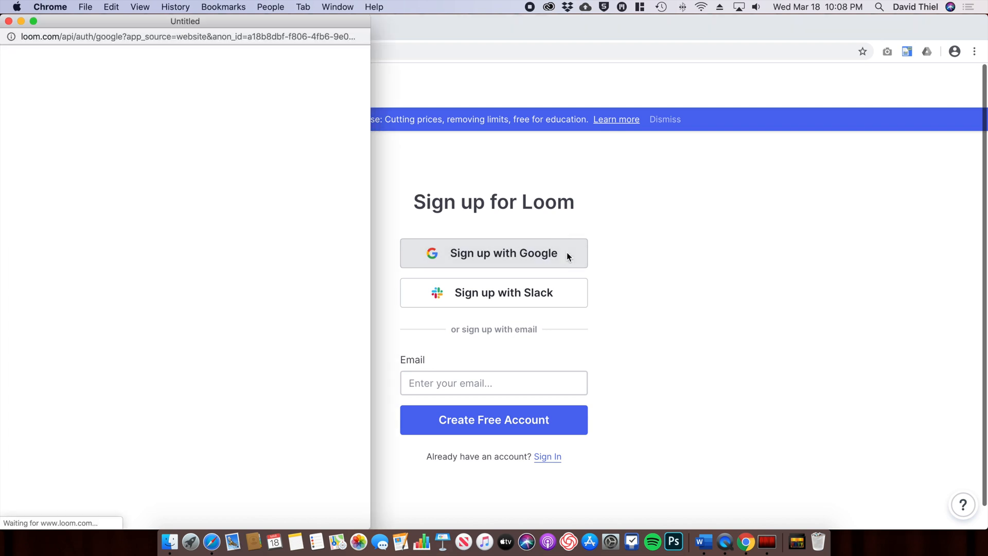
drag(267, 21, 596, 21)
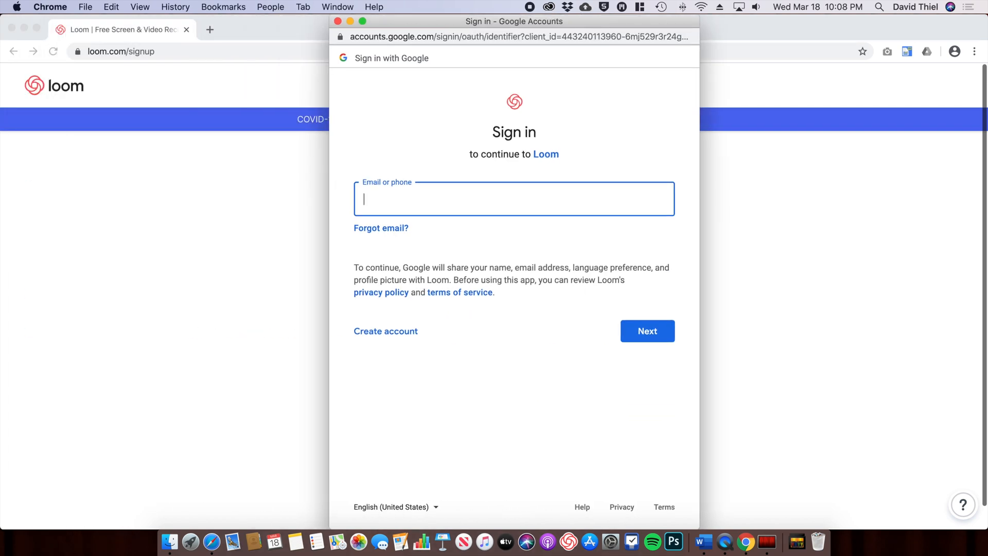
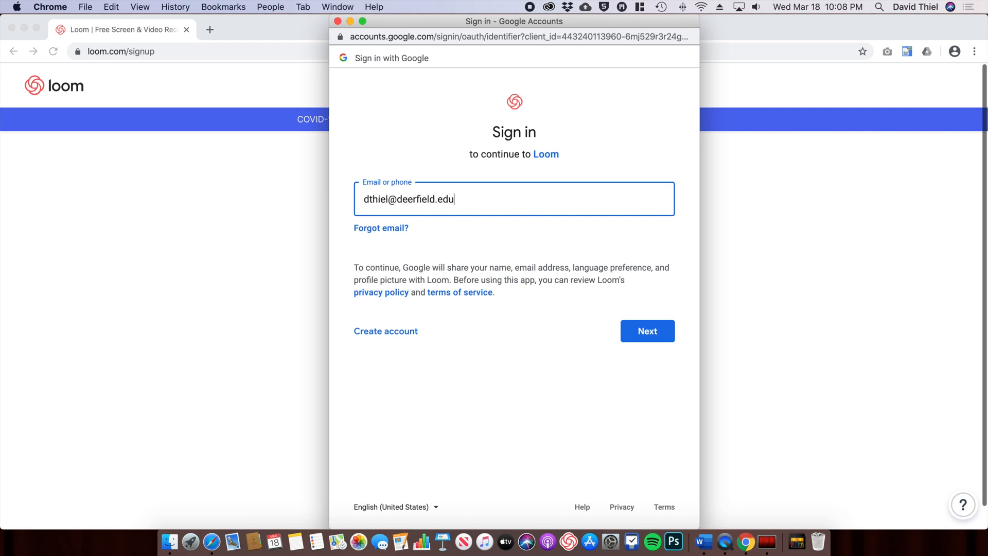
click(642, 331)
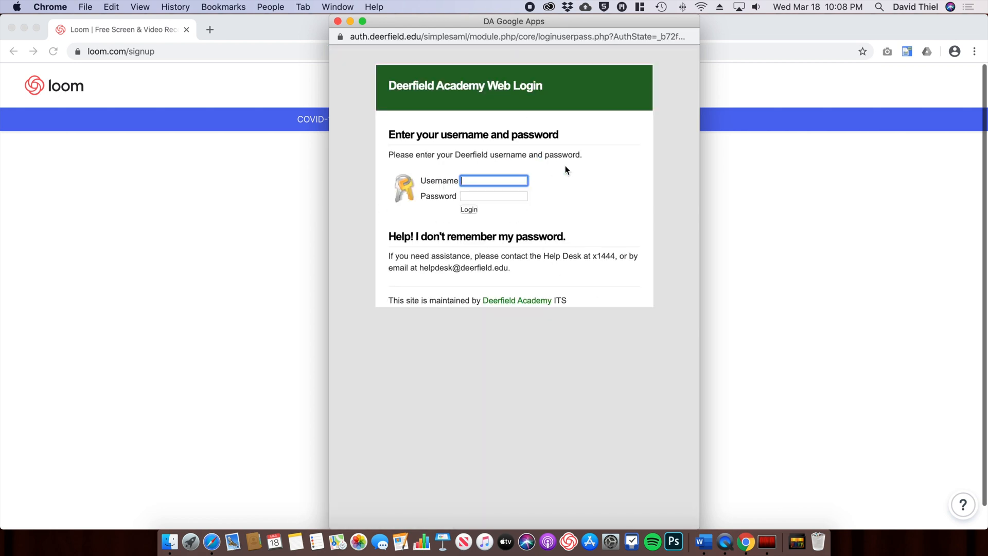
key(Tab)
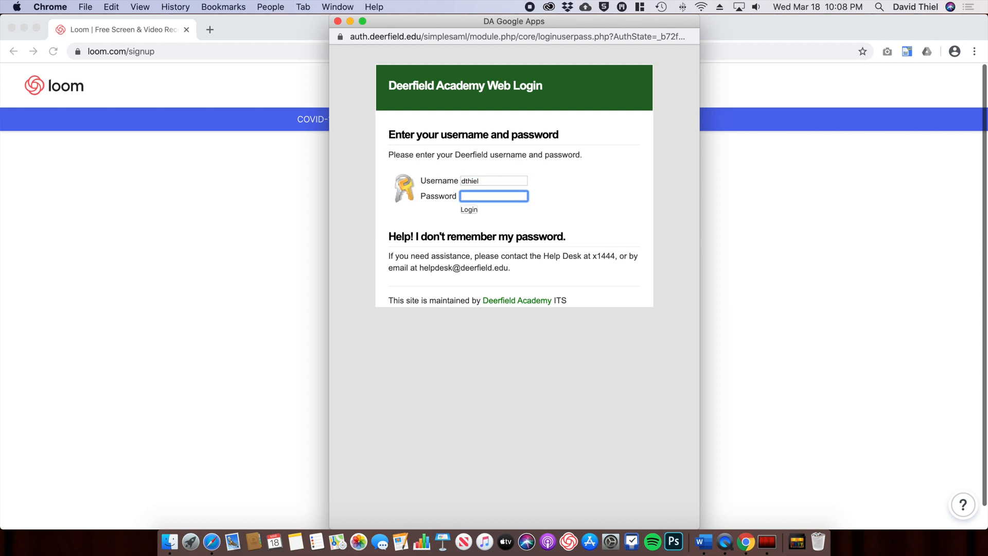
text(••••)
key(Return)
click(645, 209)
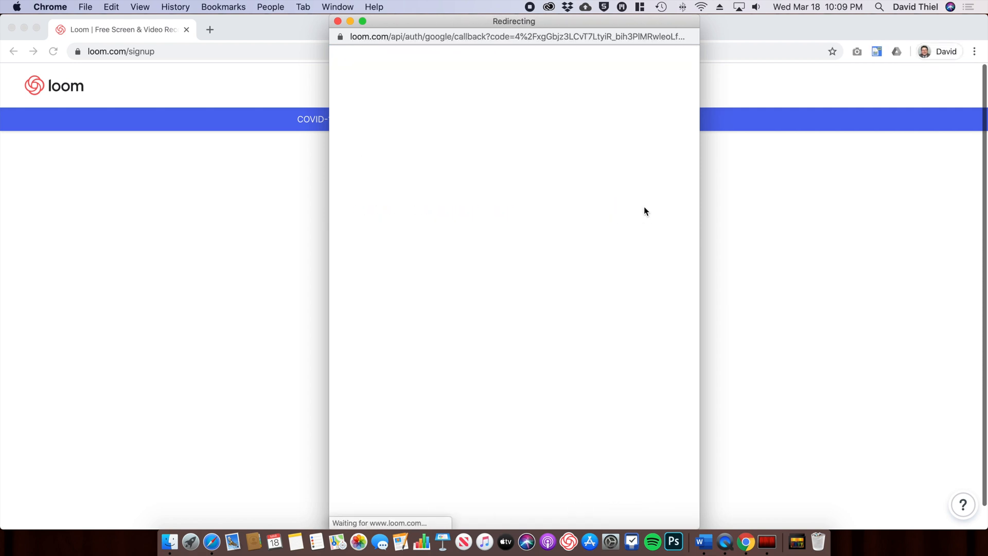
Step: Scroll through Loom's terms of service and agree to them
scroll(543, 247, down, 2)
scroll(542, 247, down, 15)
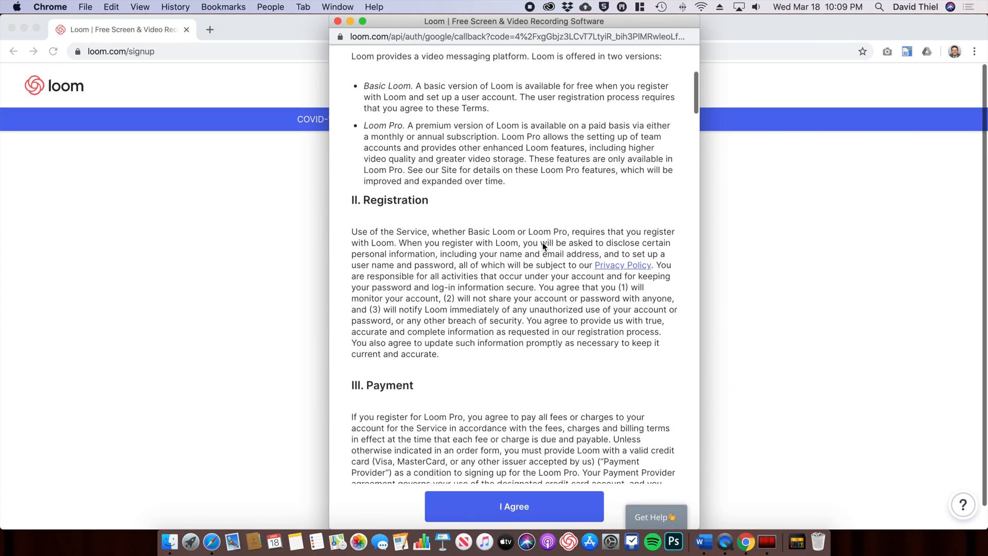
scroll(541, 241, down, 20)
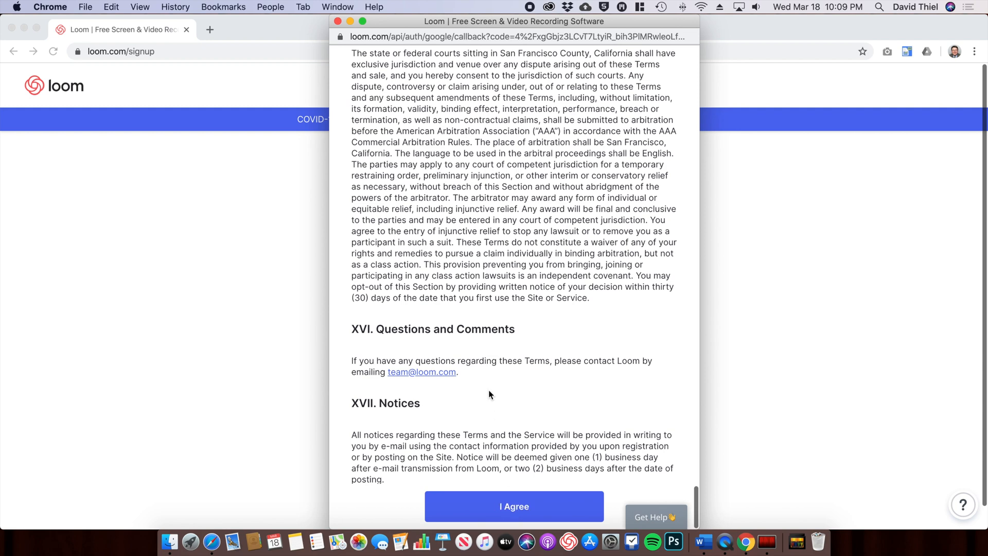
click(502, 506)
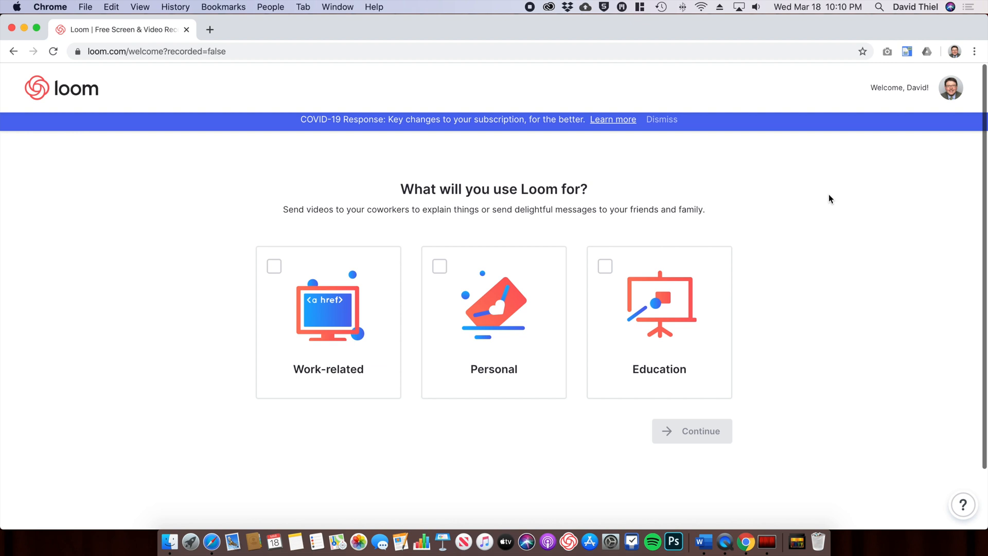
Step: Choose Education as Loom's intended use and continue to the recorder options
click(607, 278)
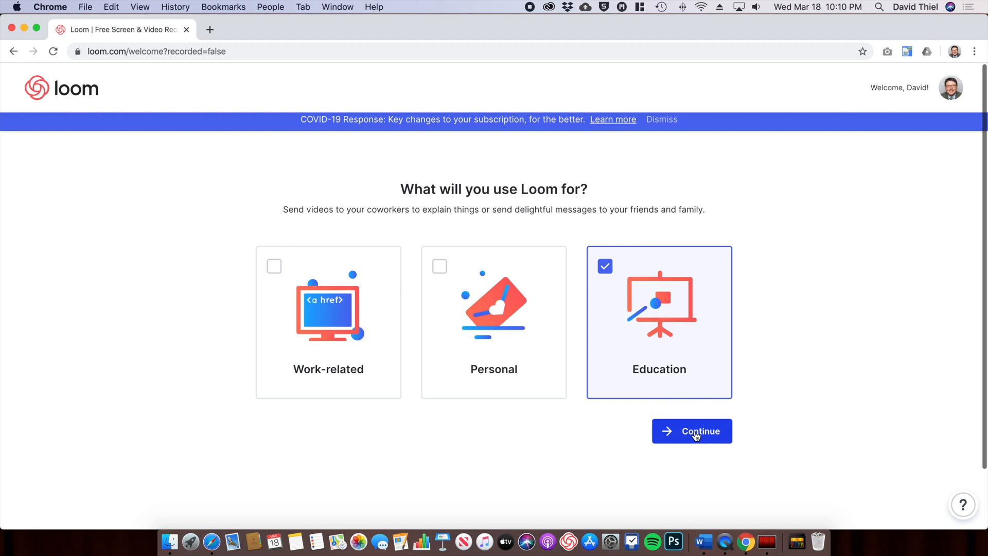
click(696, 436)
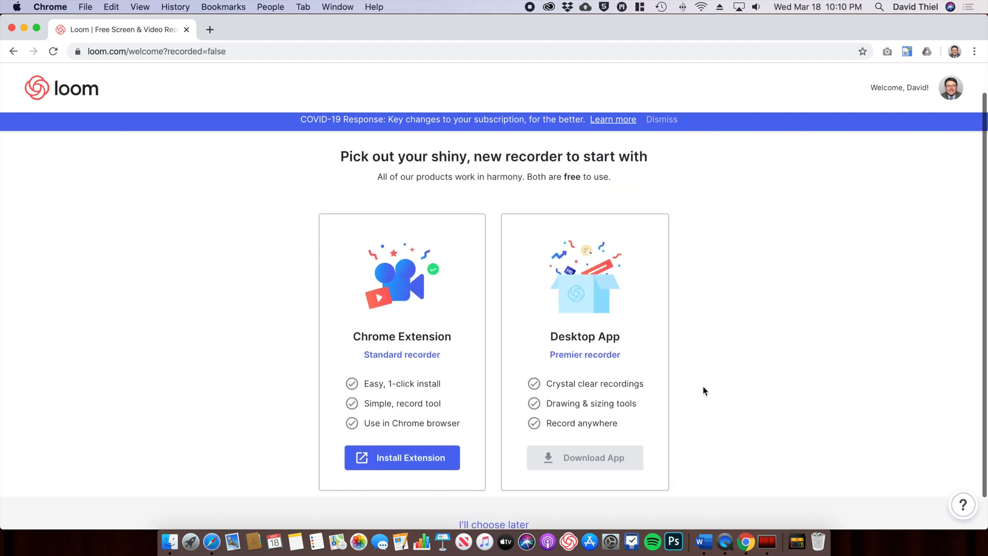
scroll(703, 386, down, 2)
scroll(703, 385, up, 2)
scroll(703, 386, down, 2)
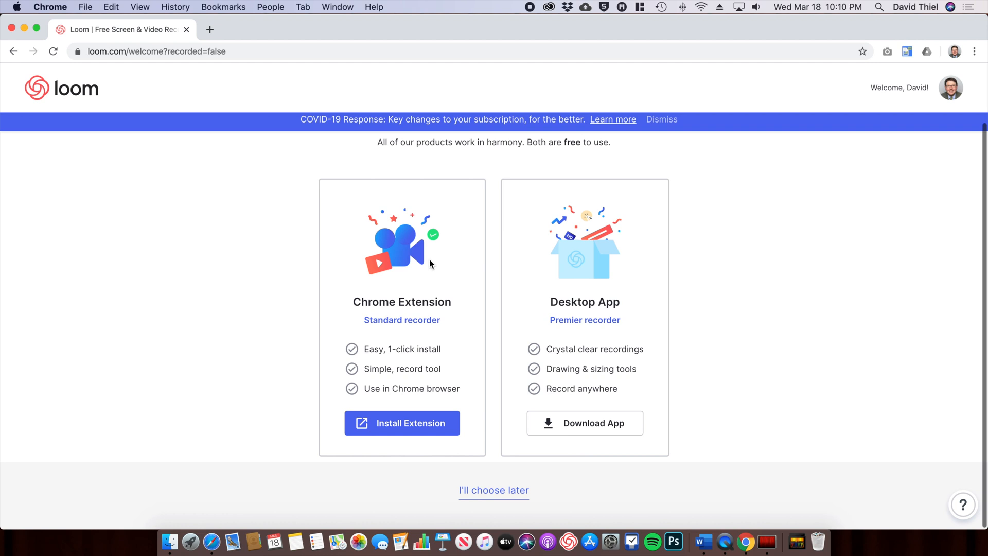
Step: Download the Loom desktop app and open the Loom-0.30.8.dmg disk image
click(591, 425)
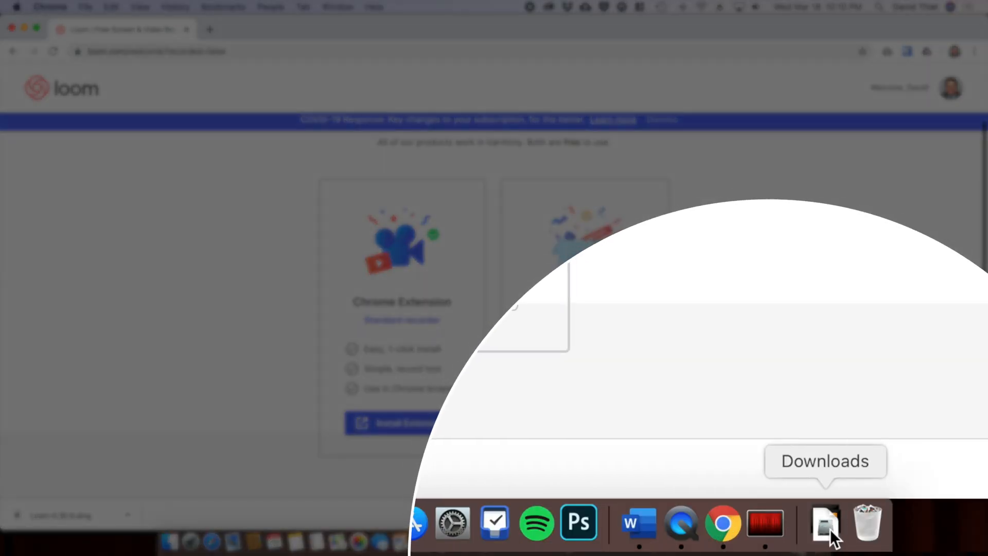
click(828, 528)
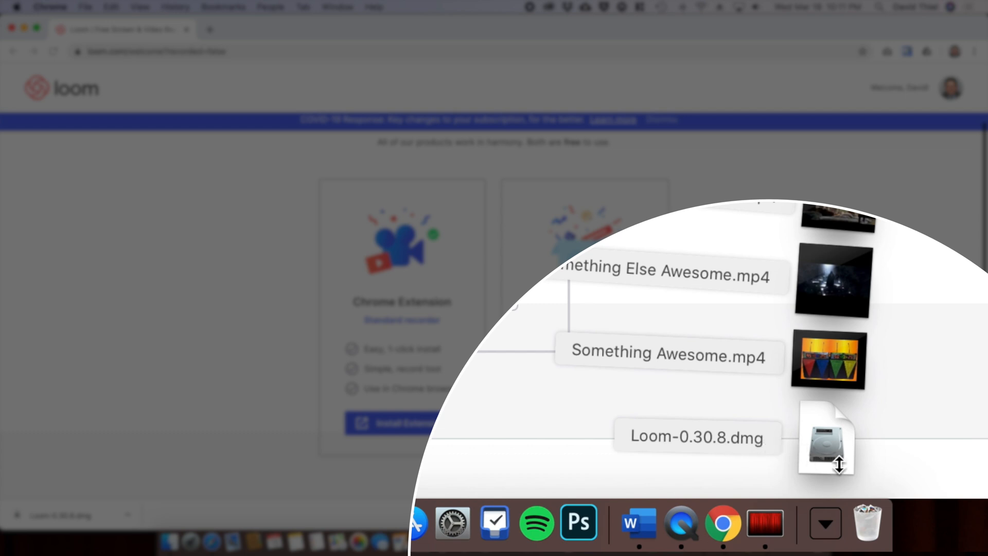
click(830, 447)
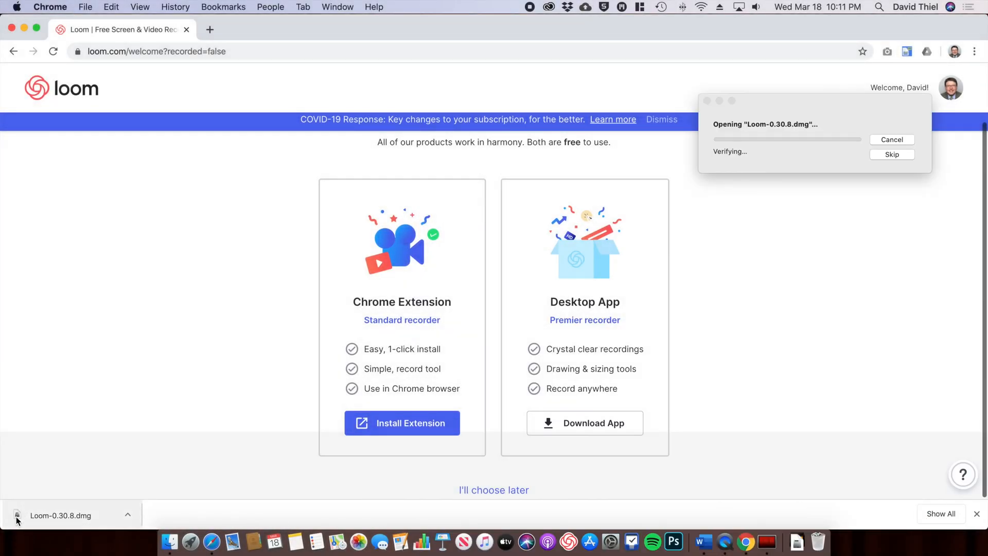
click(125, 516)
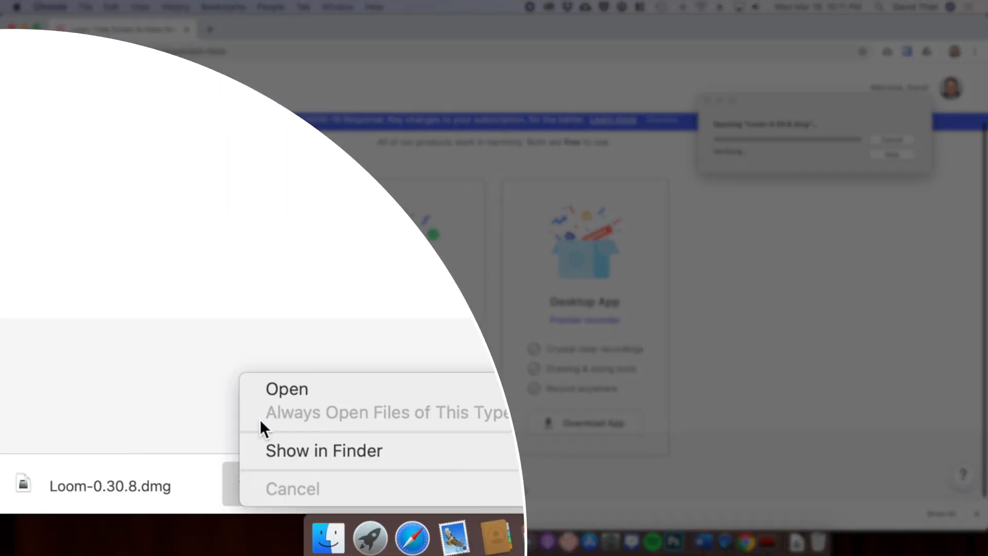
click(270, 395)
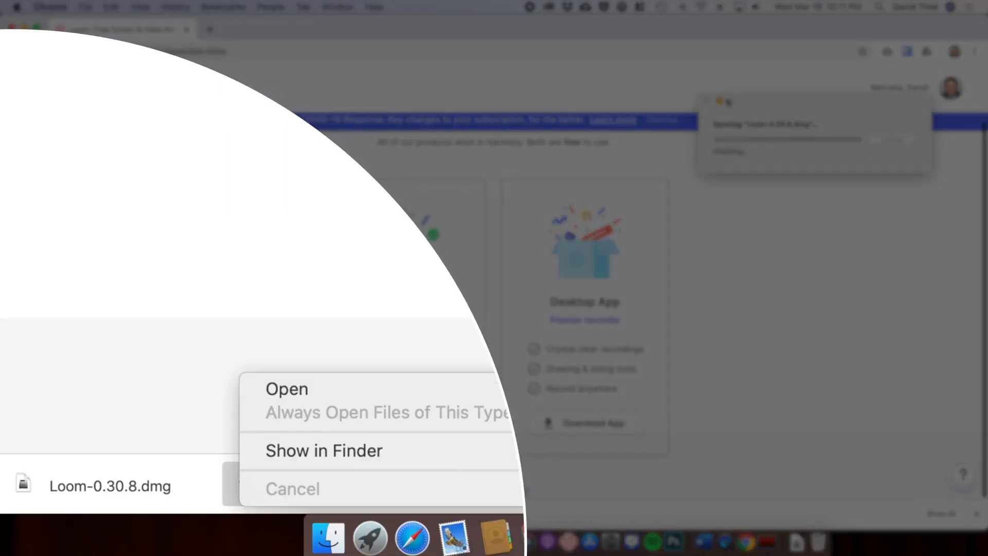
drag(468, 24, 541, 110)
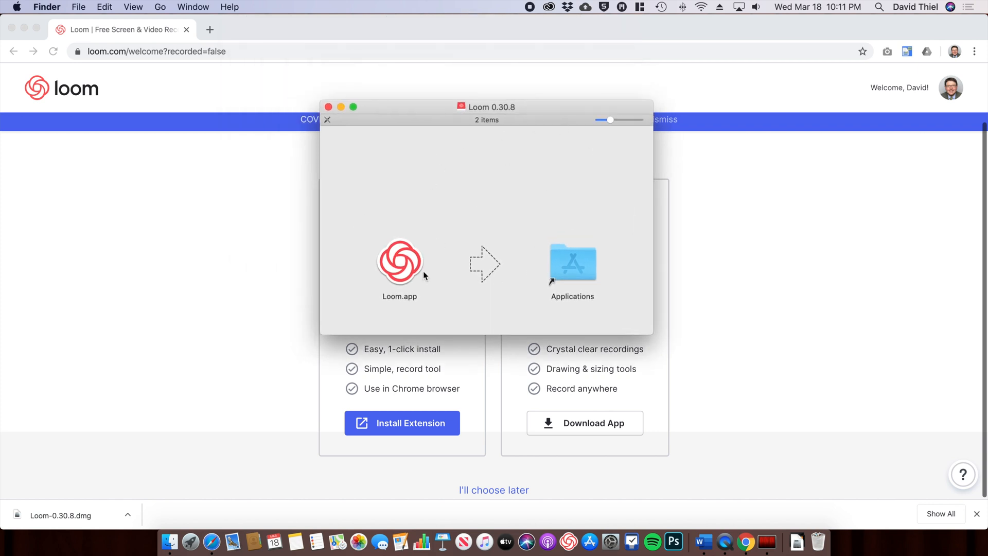
Step: Copy Loom.app from the disk image into the Applications folder
click(262, 191)
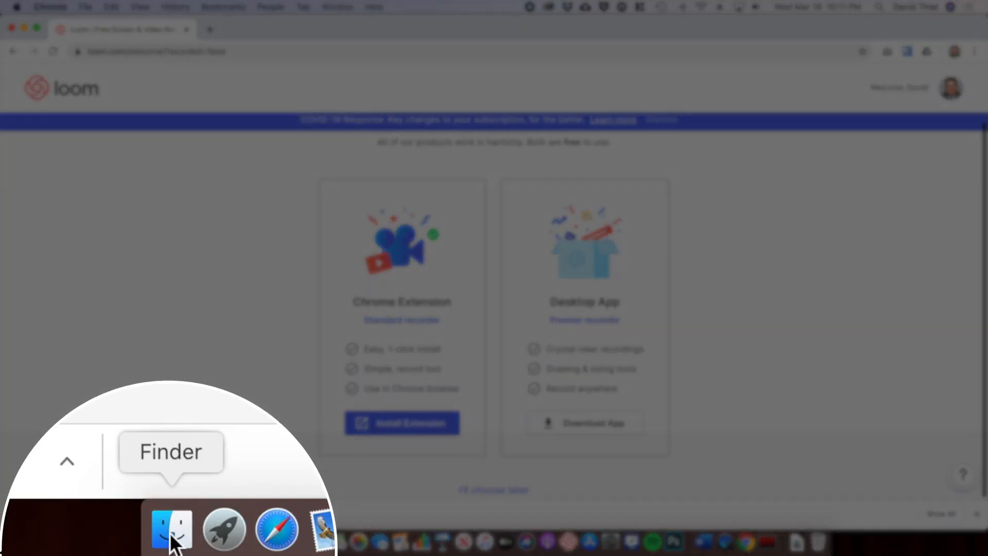
click(170, 542)
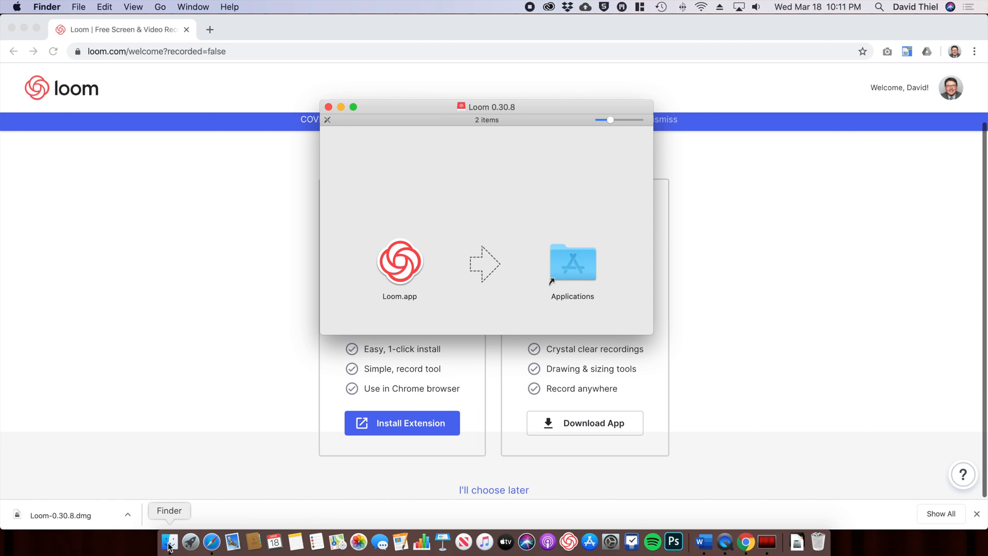
click(225, 407)
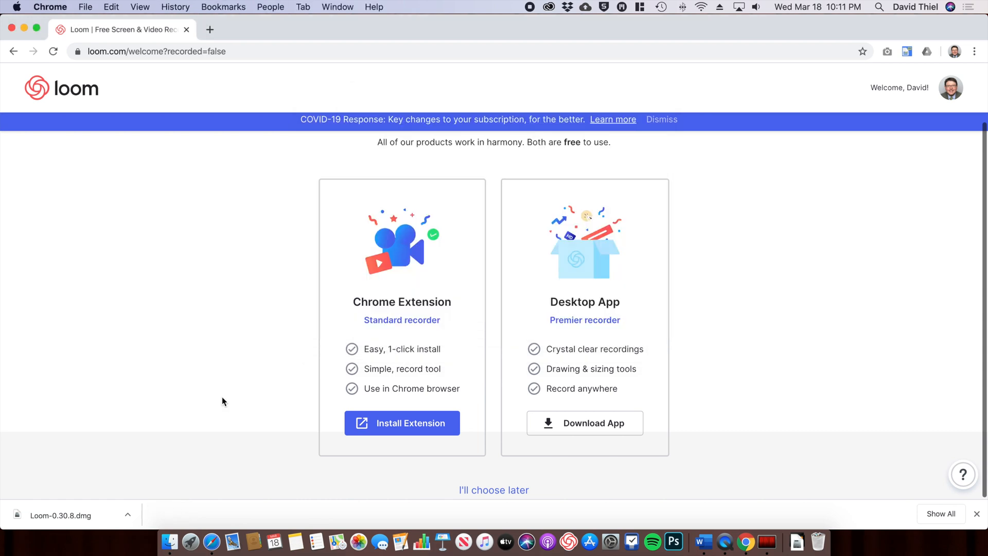
click(172, 540)
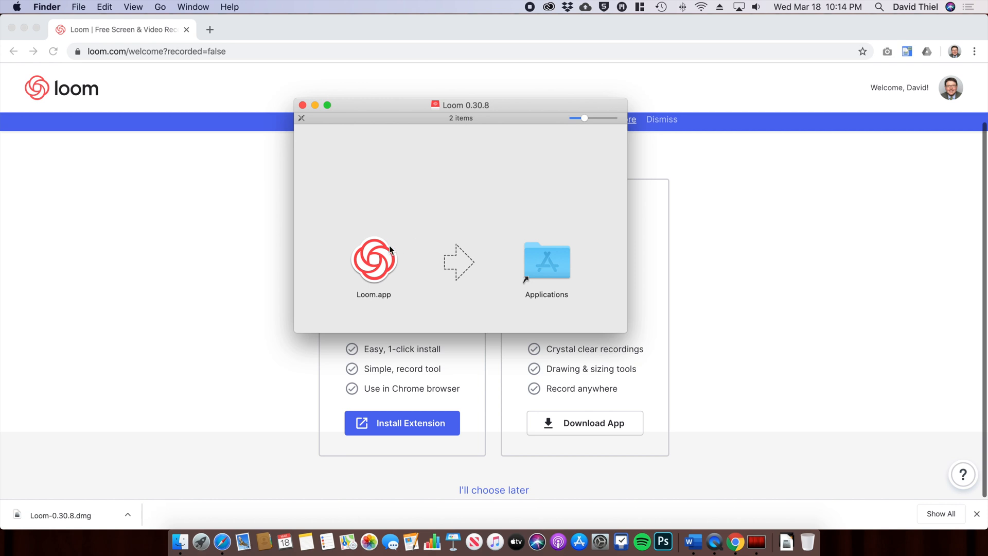
click(376, 265)
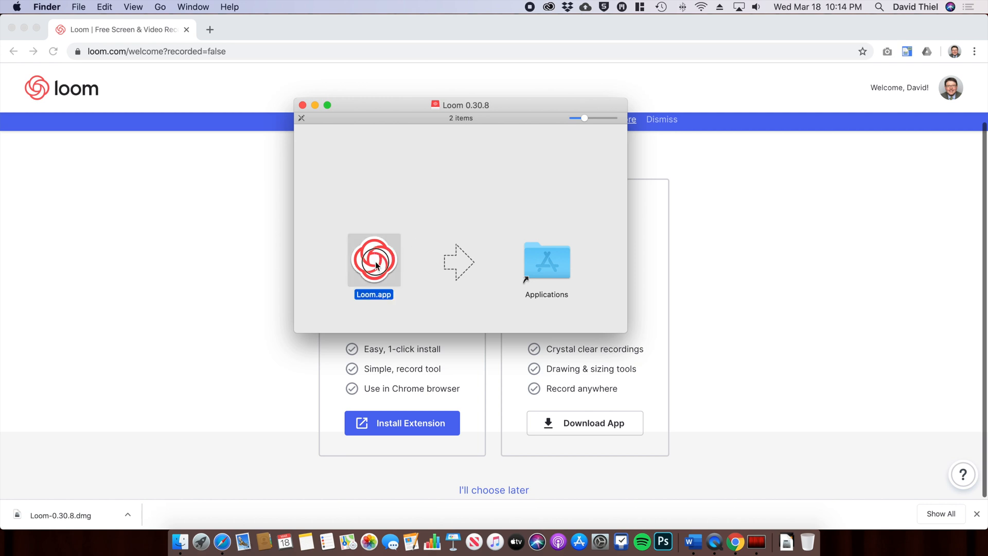
drag(375, 266, 616, 260)
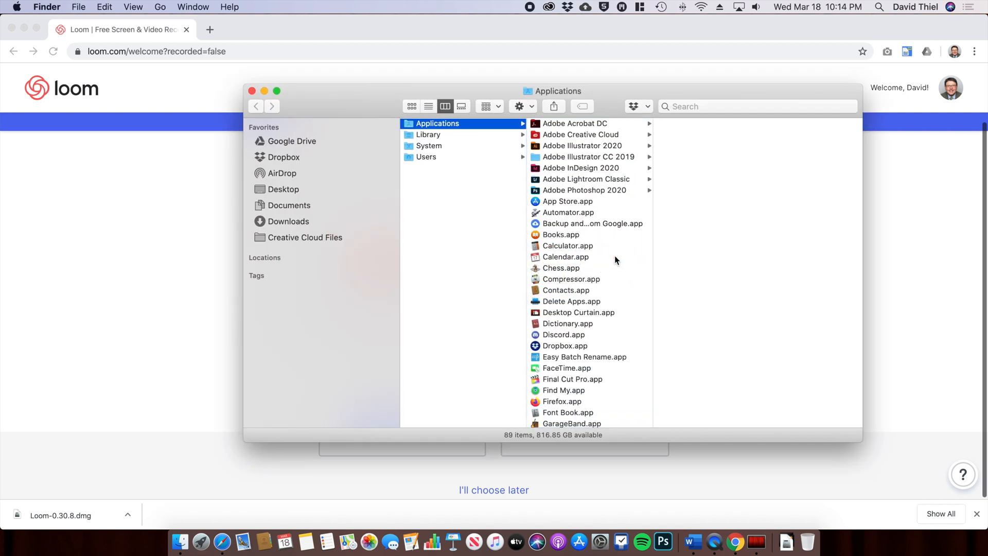
Step: Add Loom.app from Applications to the Dock, then close both Finder windows
scroll(615, 259, down, 10)
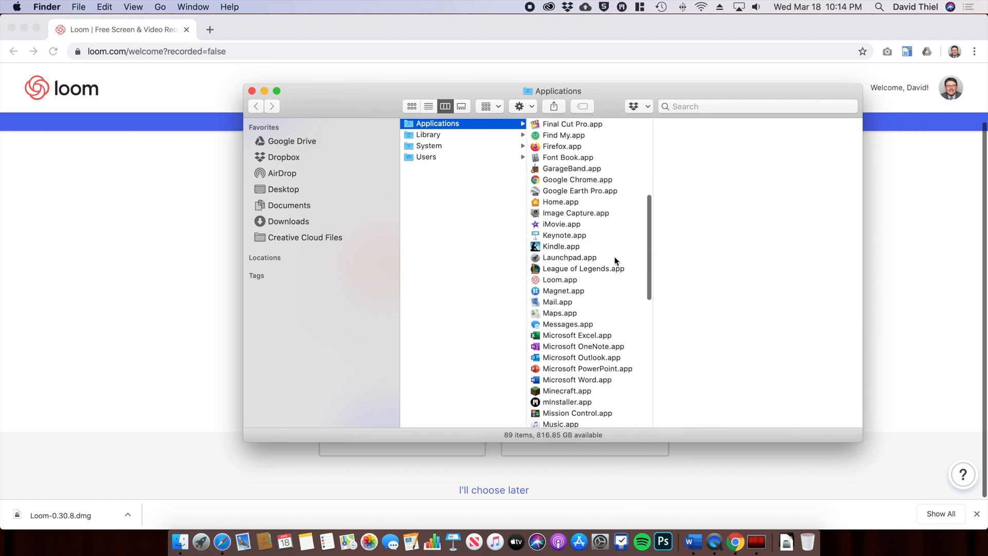
scroll(614, 257, down, 3)
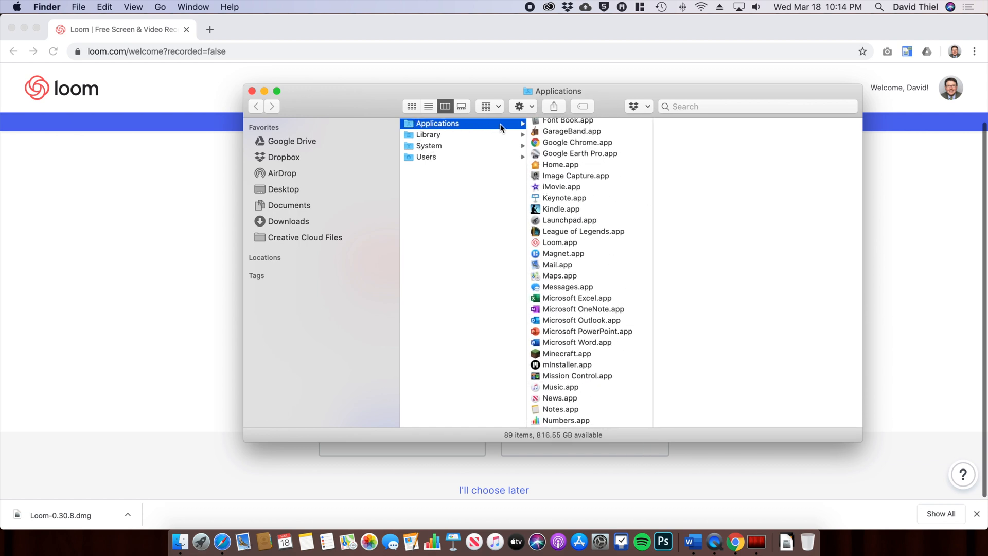
click(561, 242)
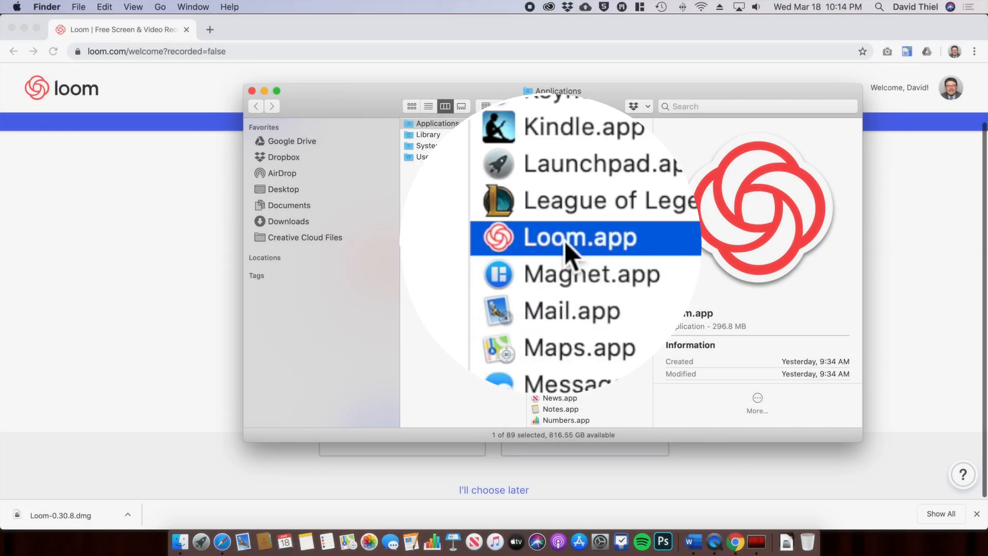
drag(556, 244, 552, 546)
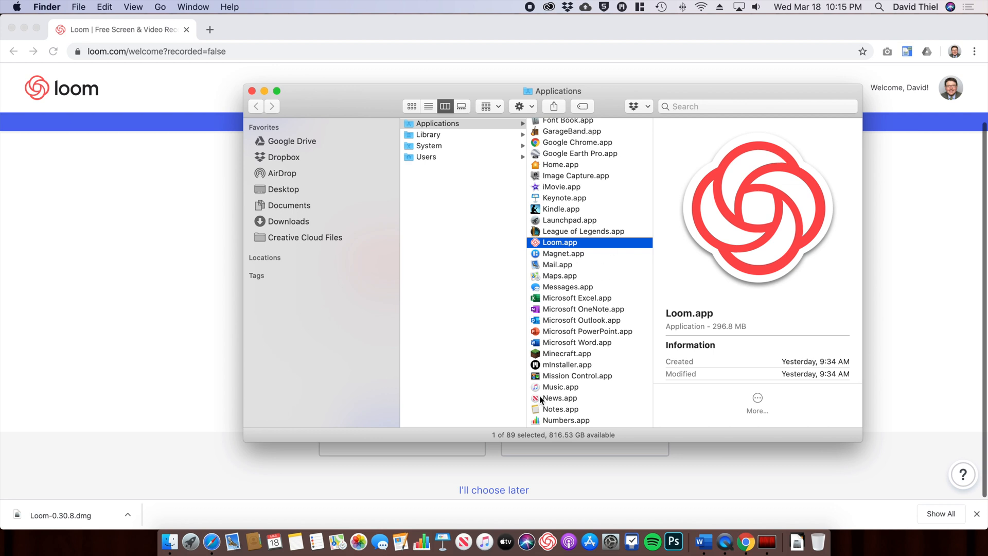
click(251, 91)
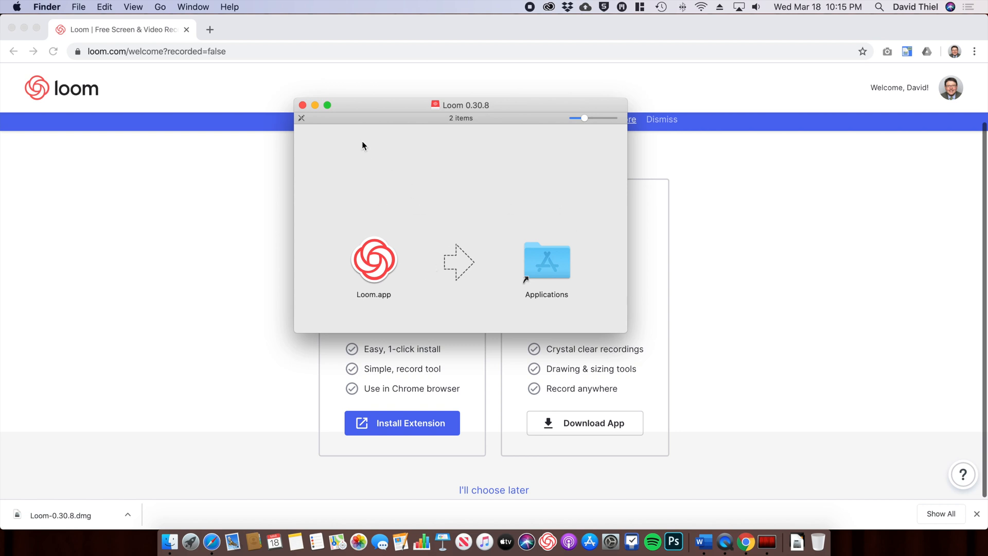
click(303, 106)
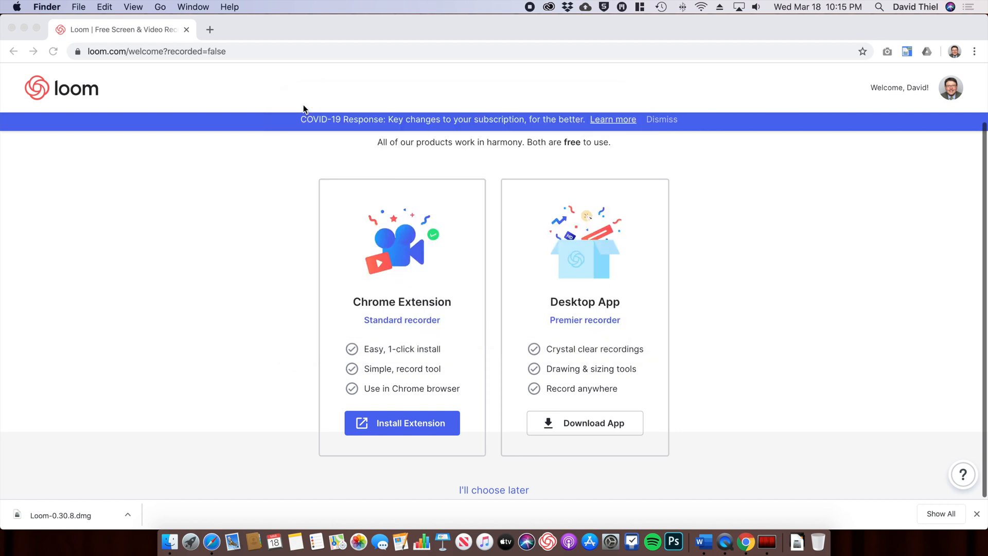
Step: Minimize Chrome and launch Loom from the Dock
click(303, 106)
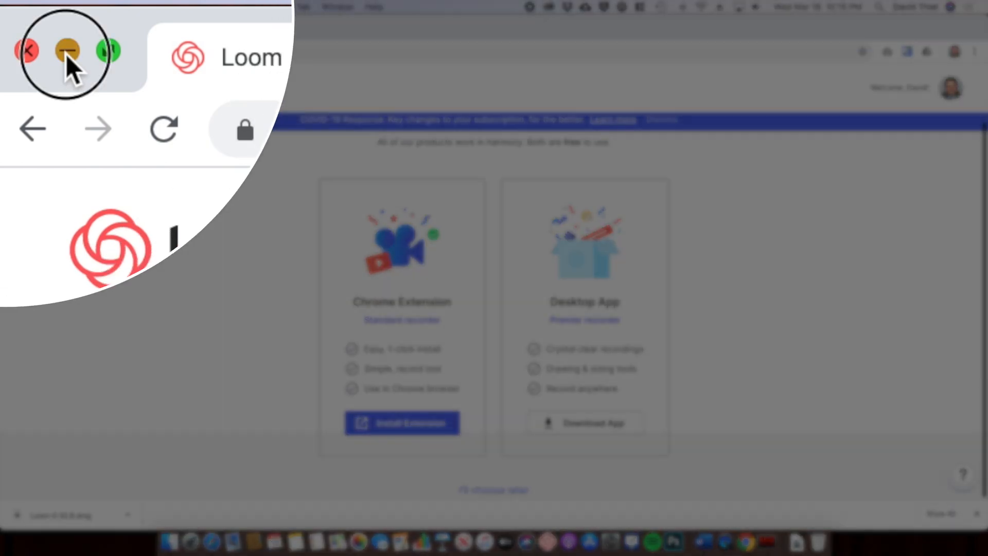
click(67, 52)
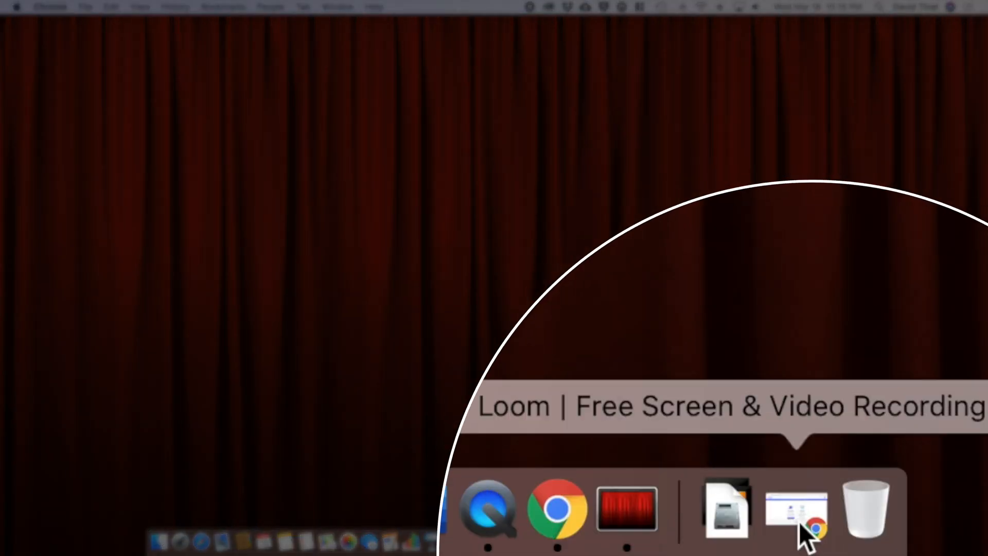
click(811, 549)
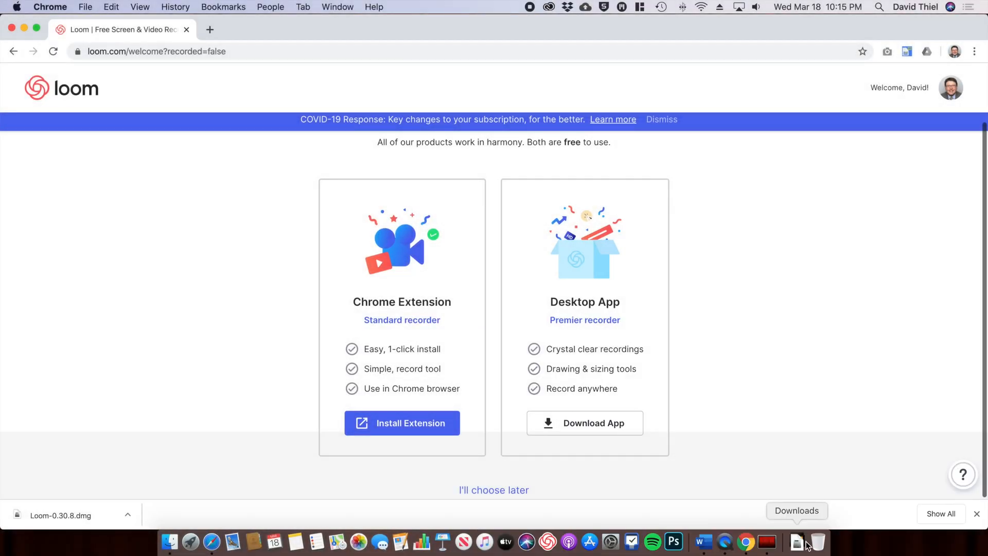
click(24, 28)
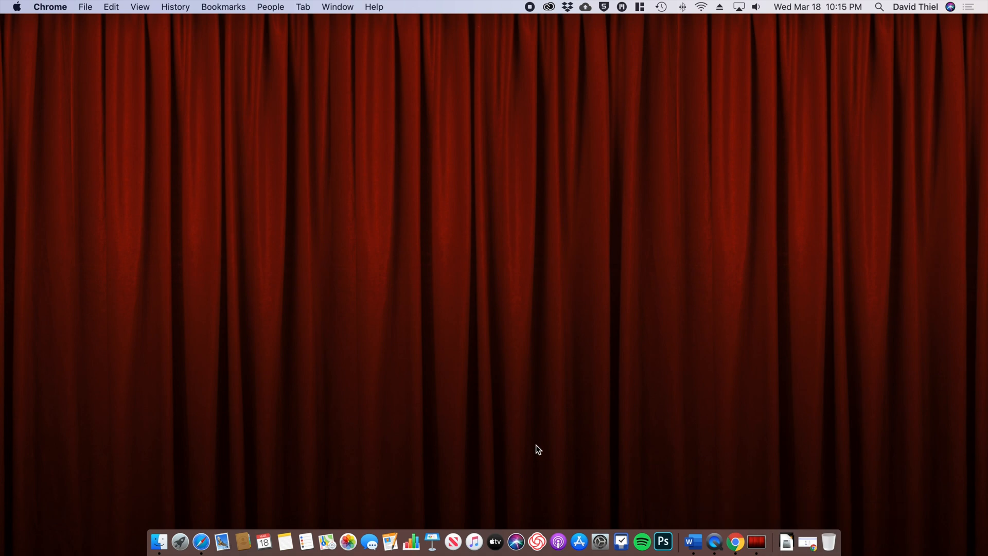
click(536, 542)
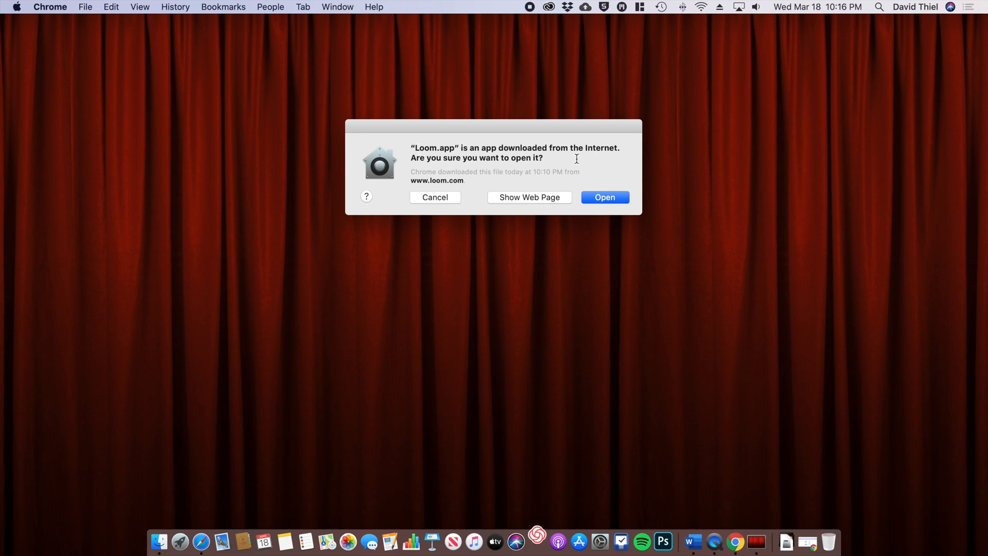
Step: Allow the downloaded Loom app to open and show its menu-bar sign-in panel
click(603, 198)
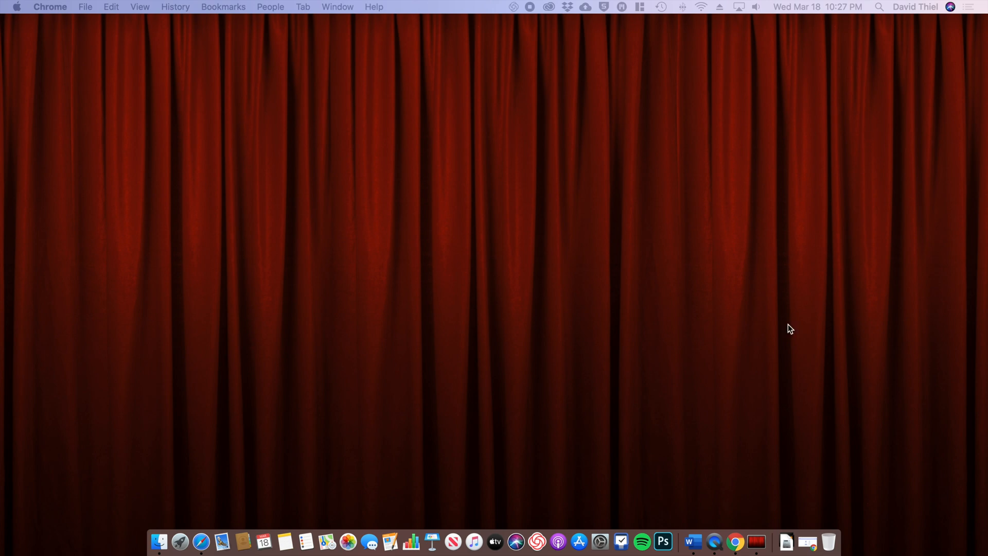
click(641, 163)
click(301, 169)
click(514, 6)
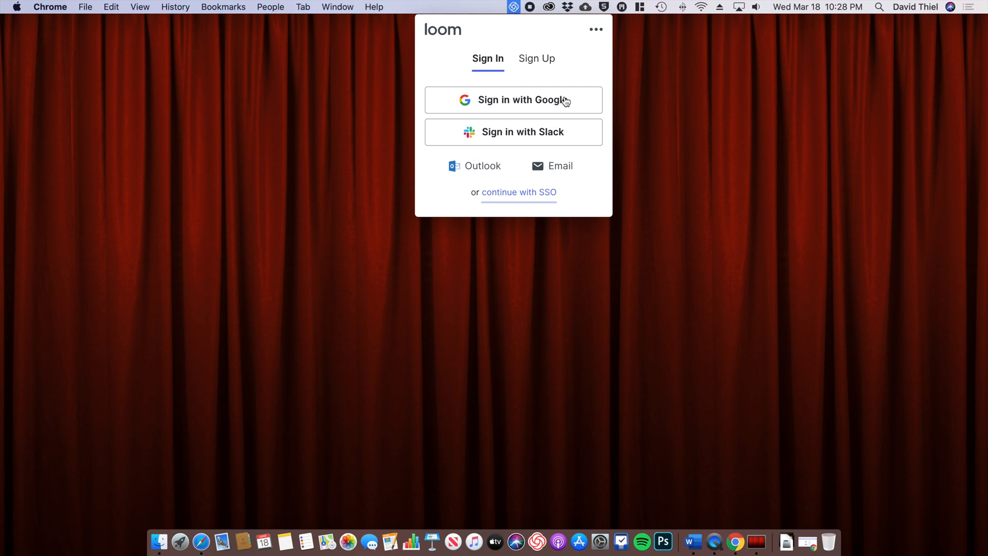
Step: Sign in to Loom with Google using the school e-mail, username and password
click(546, 99)
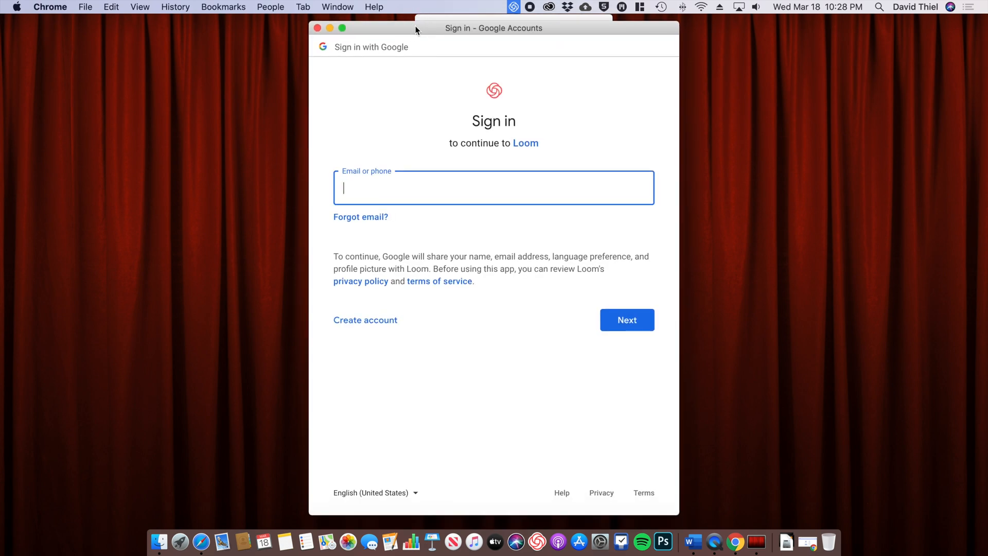
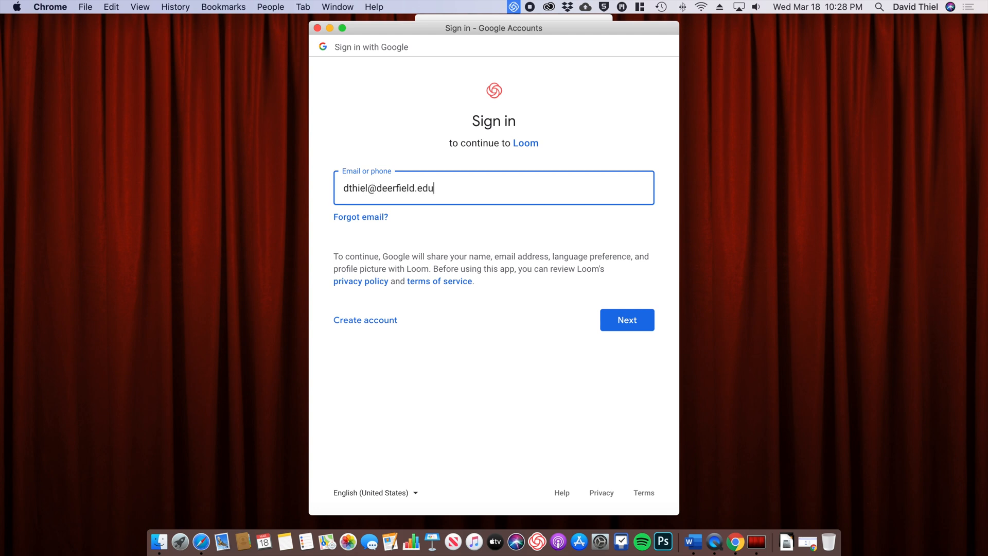
key(Return)
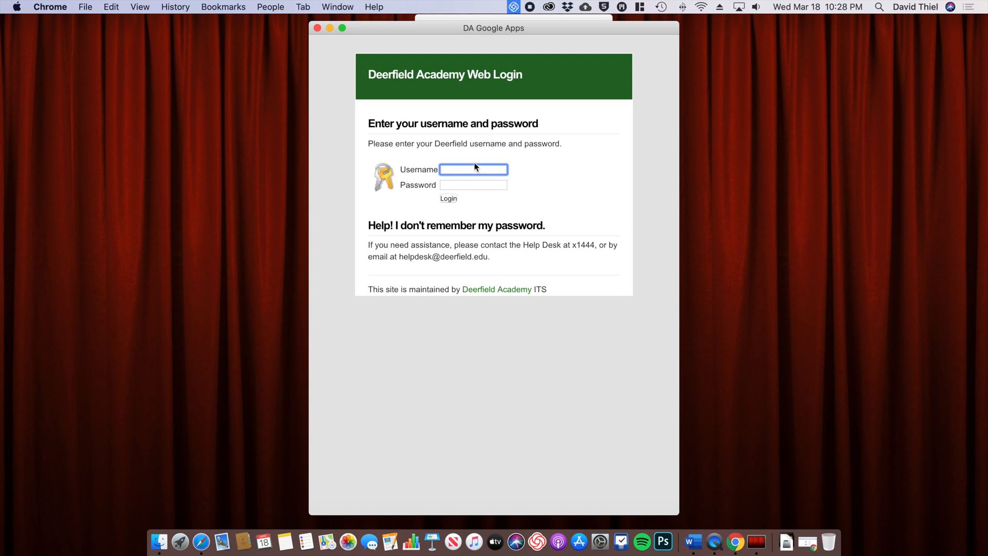
key(Tab)
text(••••)
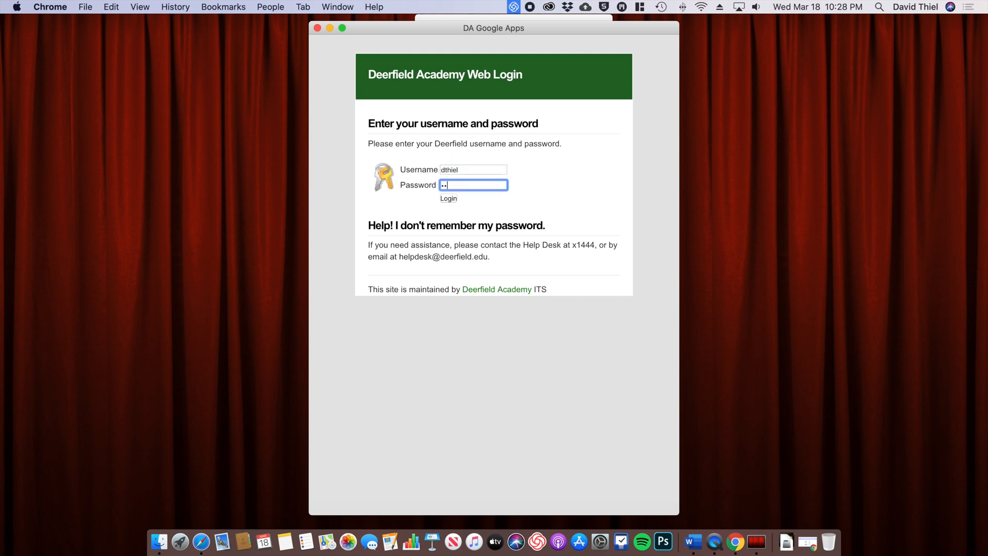
text(••••••)
key(Return)
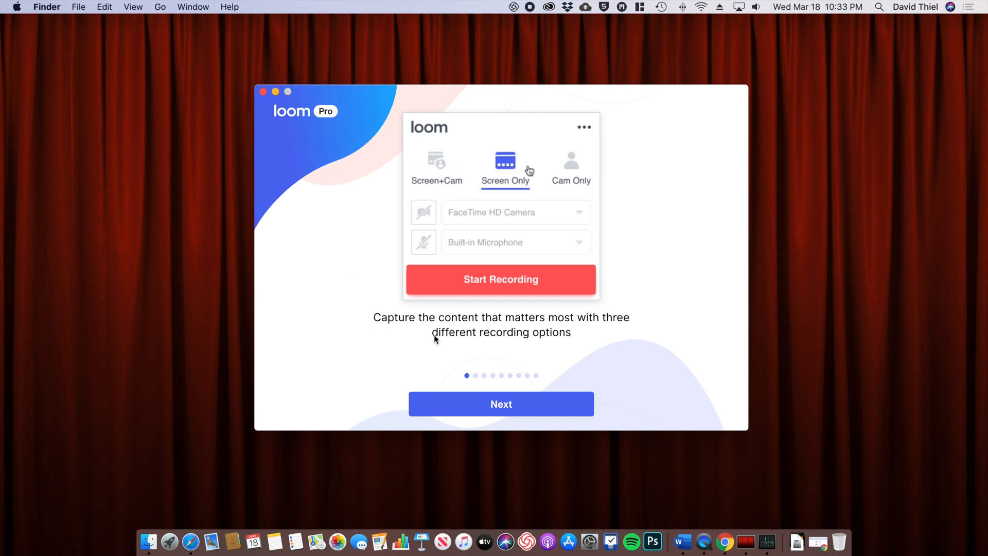
Step: Advance the Loom tour past the mic check, Click Emphasis and drawing tool slides to the camera permission slide
click(501, 404)
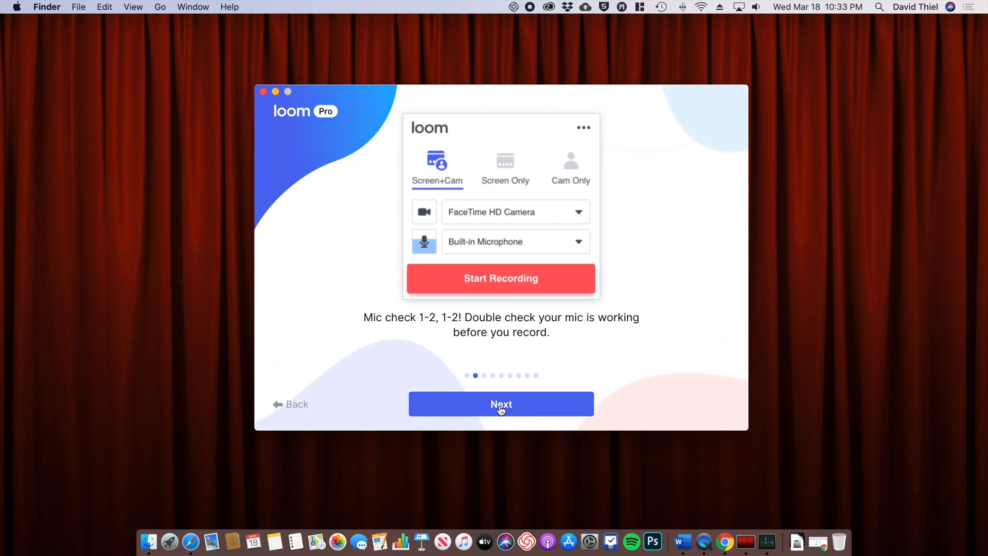
click(500, 405)
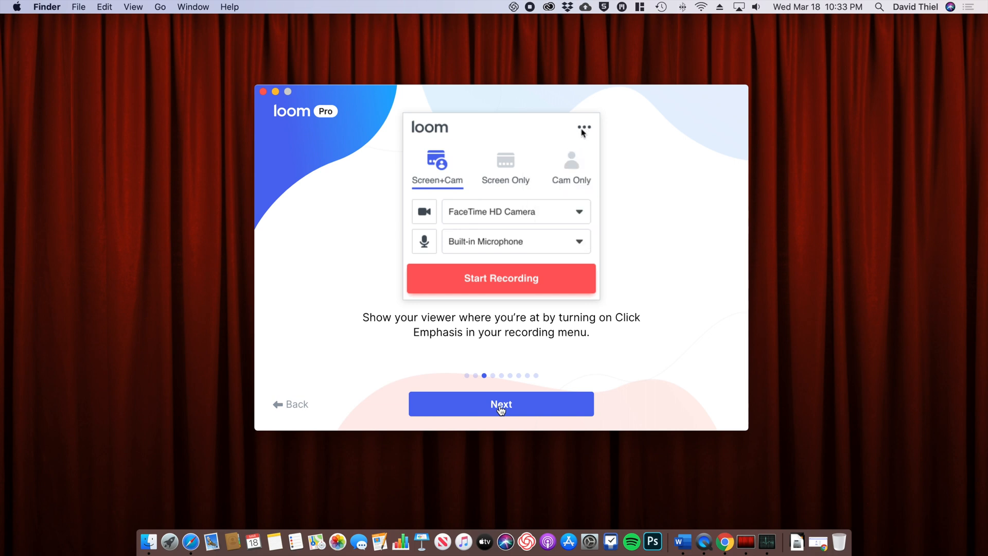
click(501, 405)
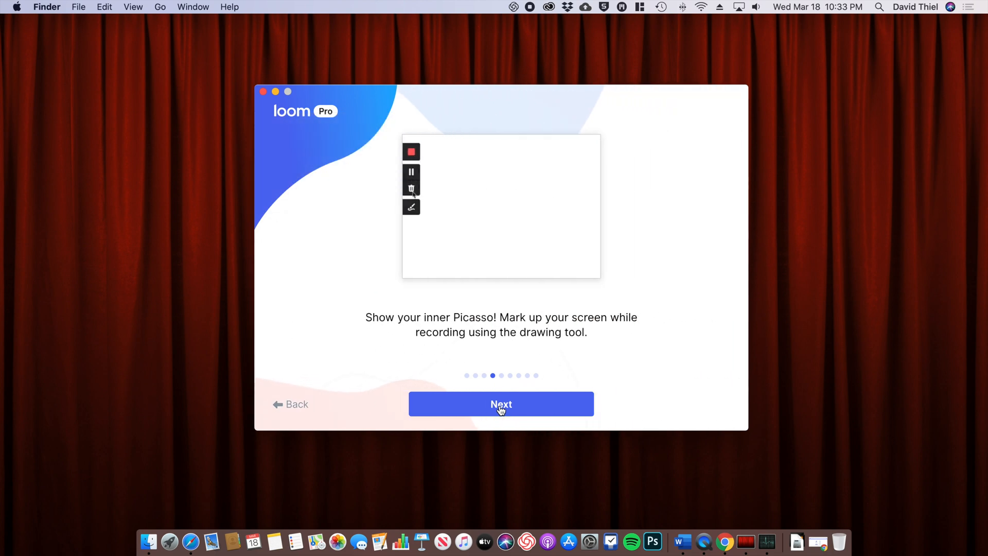
click(500, 407)
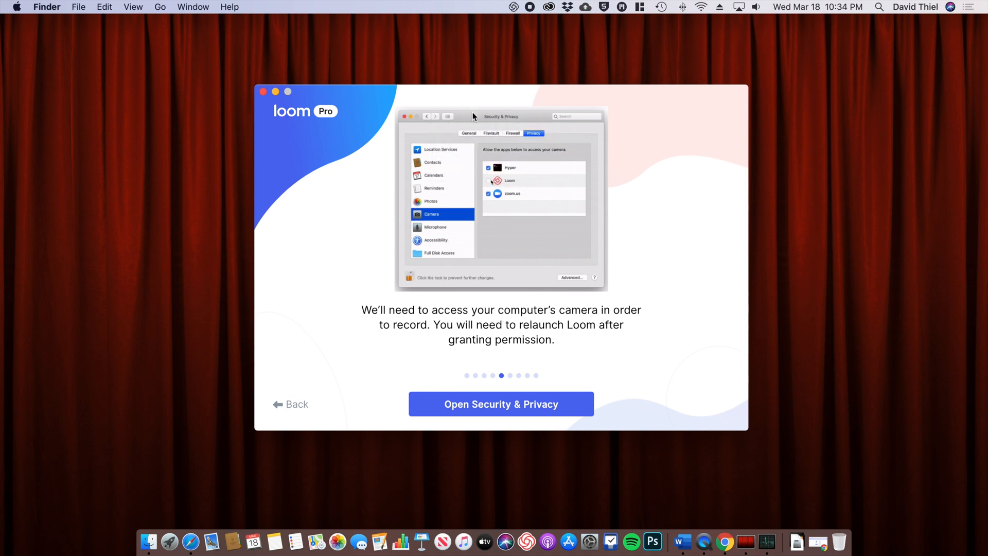
Step: Allow Loom to use the camera in Security & Privacy, choosing Later to postpone quitting
click(491, 407)
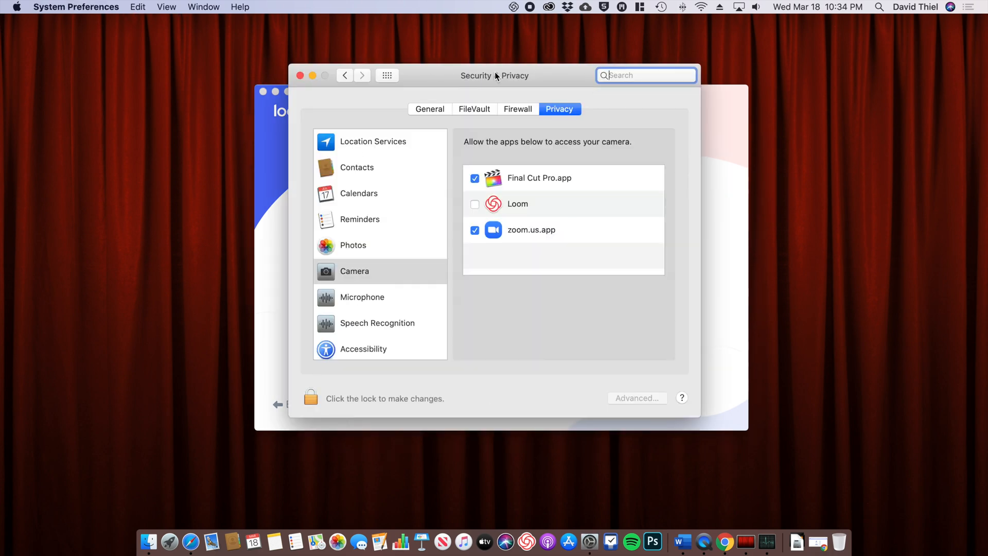
click(379, 275)
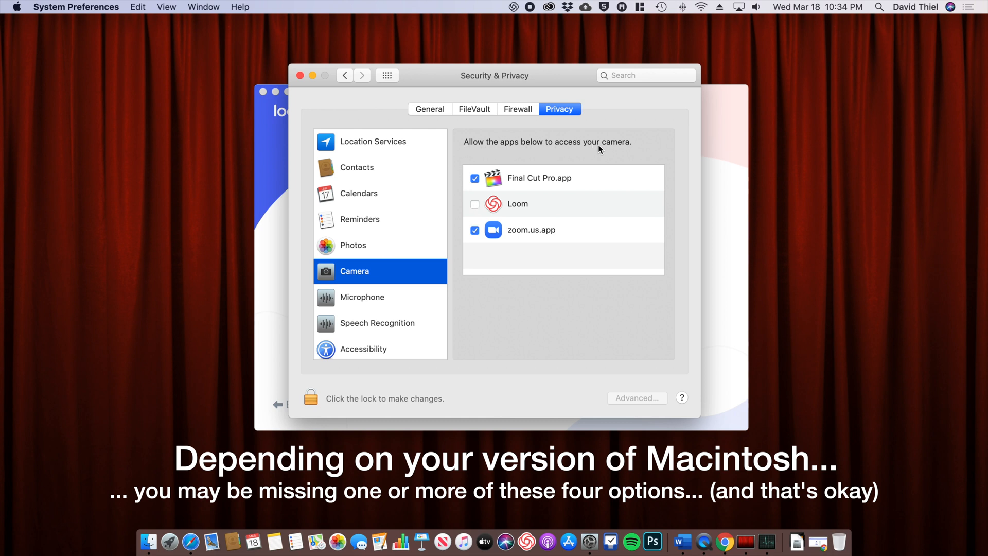
click(475, 204)
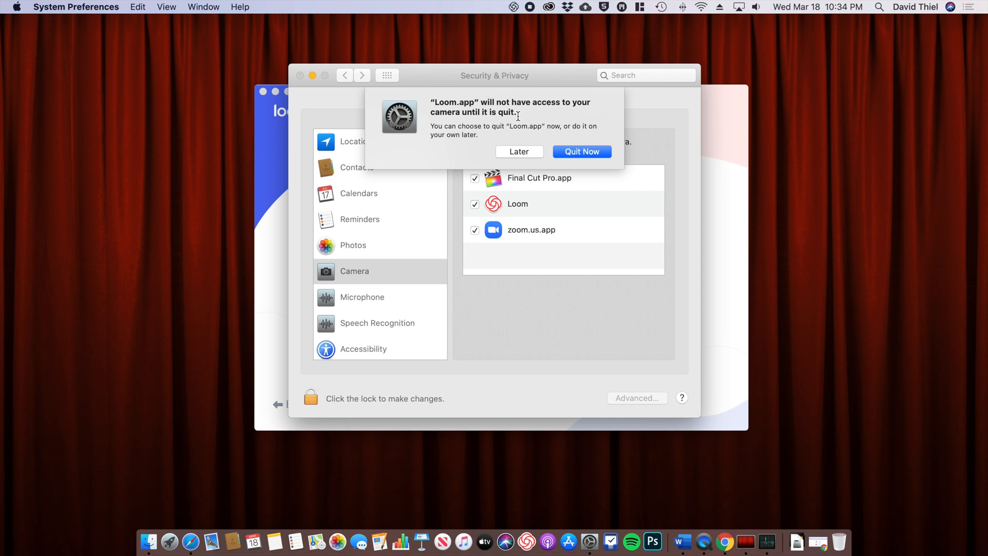
click(513, 152)
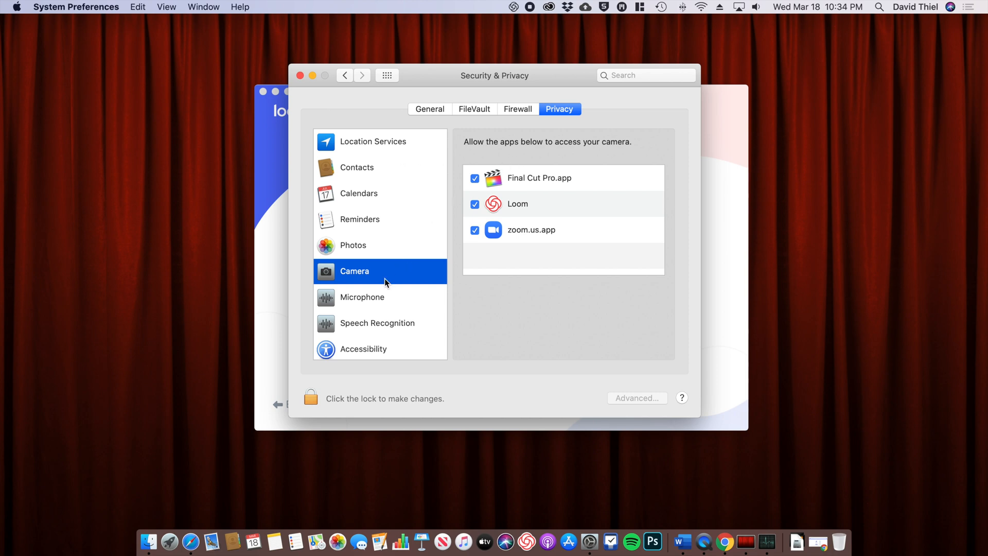
Step: Allow Loom to use the microphone, choose Later again, and show the Accessibility list
click(372, 301)
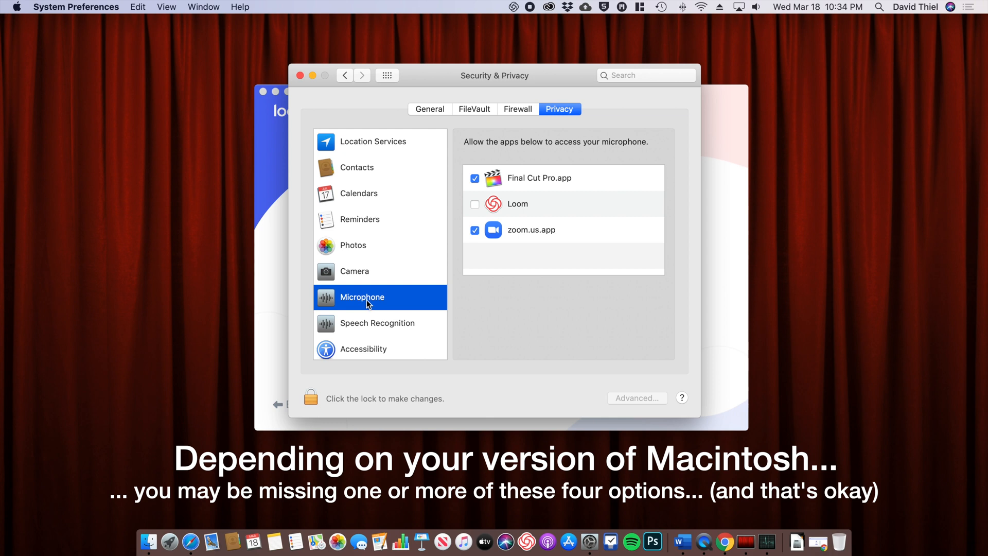
click(475, 204)
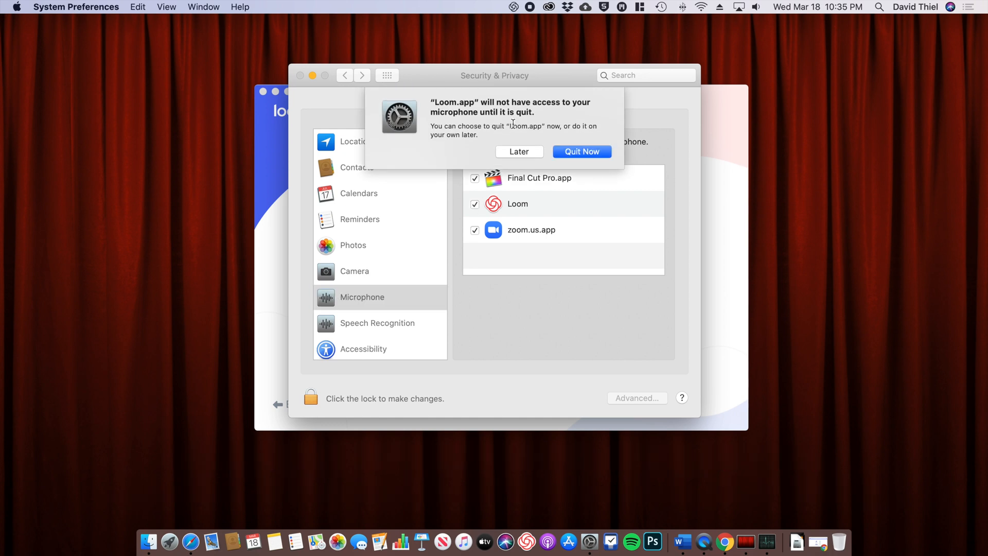
click(520, 151)
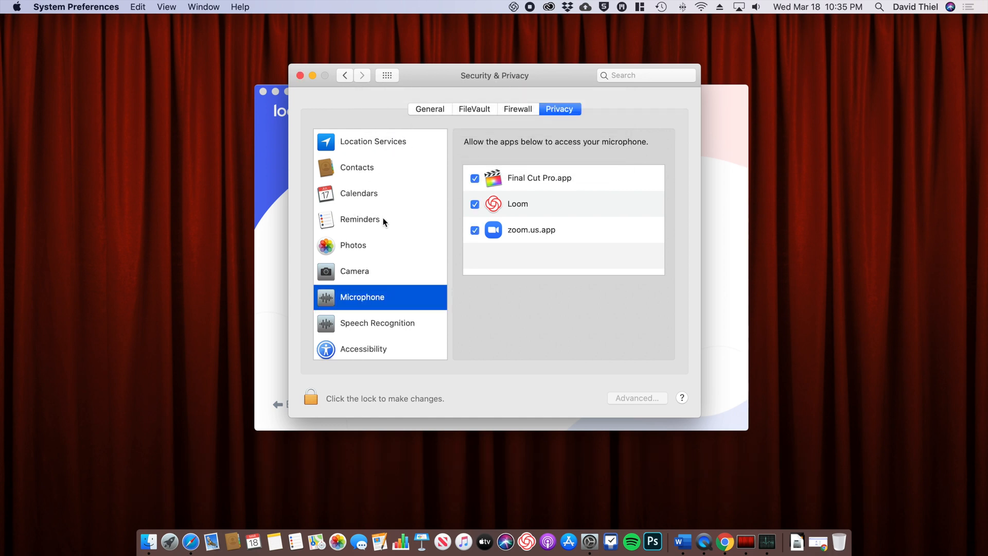
scroll(384, 217, down, 5)
click(367, 216)
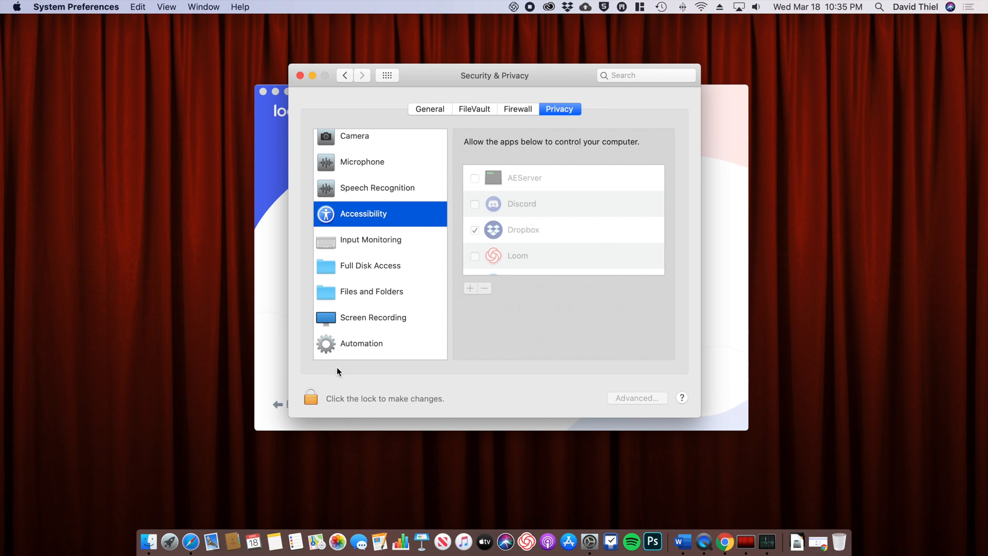
Step: Unlock the privacy settings by authenticating with the account password
click(309, 394)
click(309, 397)
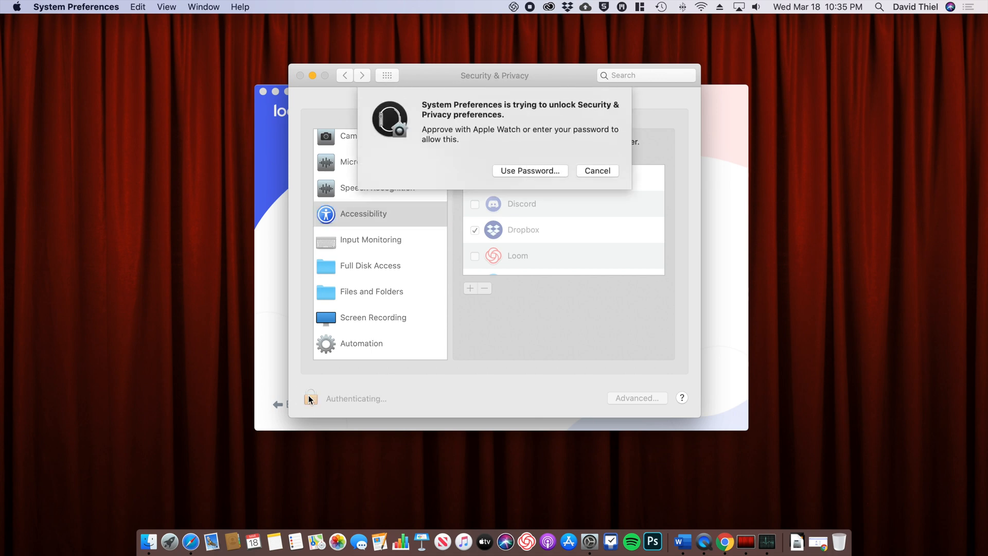
click(520, 170)
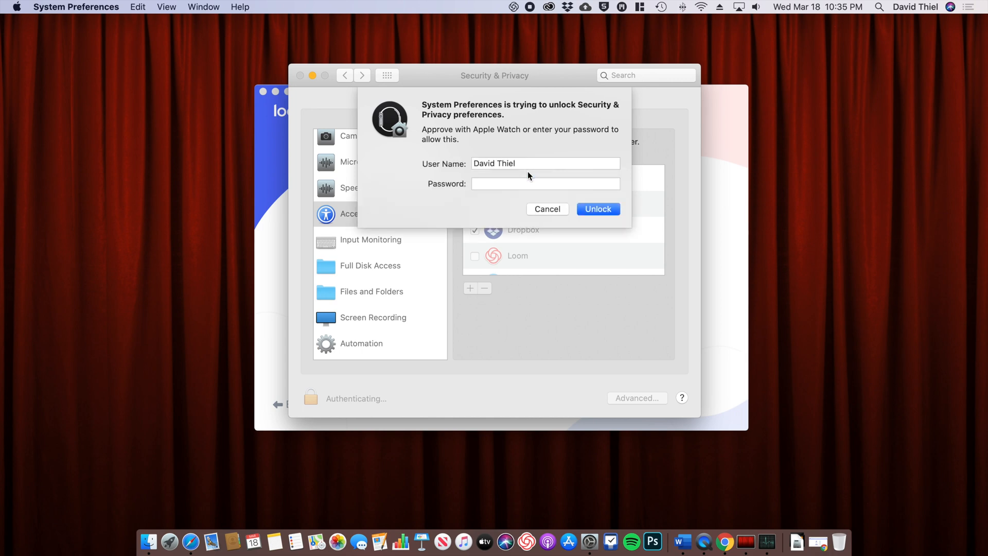
text(•••••••••)
key(Return)
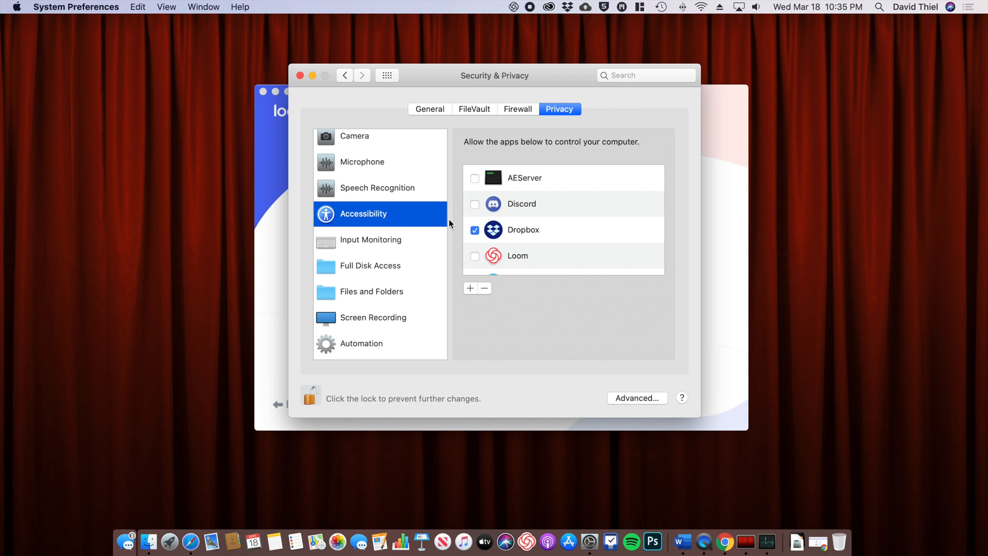
Step: Grant Loom Accessibility and Screen Recording access, then quit Loom so the permissions apply
click(475, 257)
scroll(384, 245, down, 3)
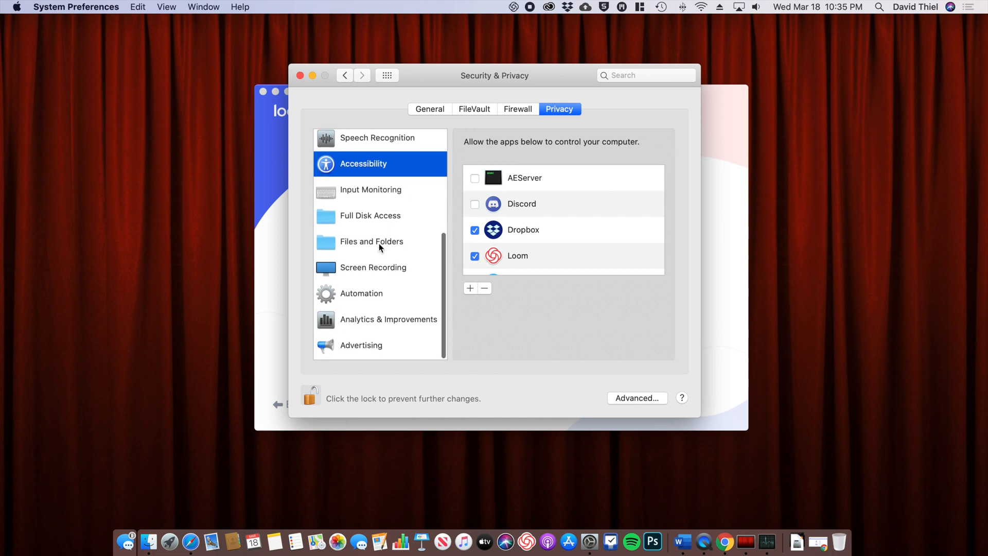
click(359, 269)
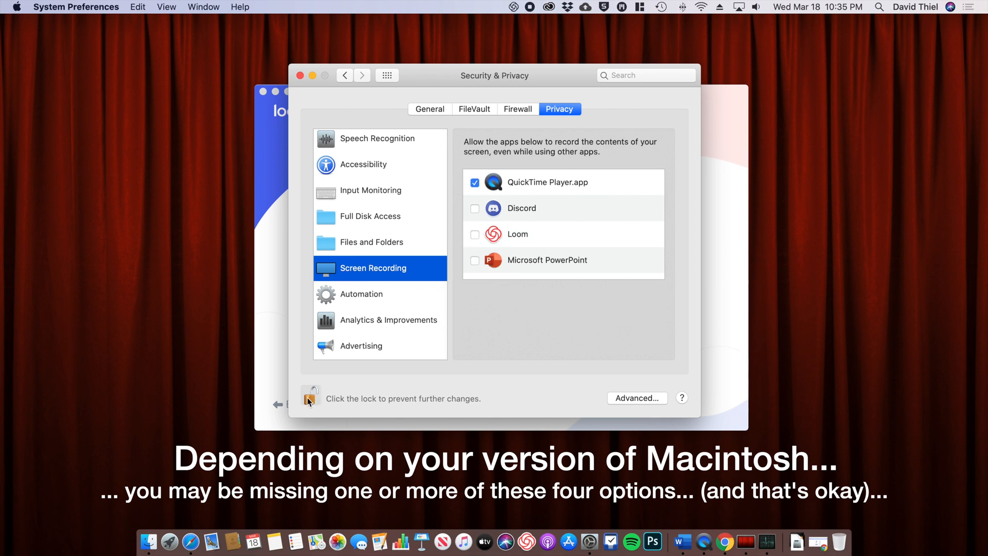
click(474, 235)
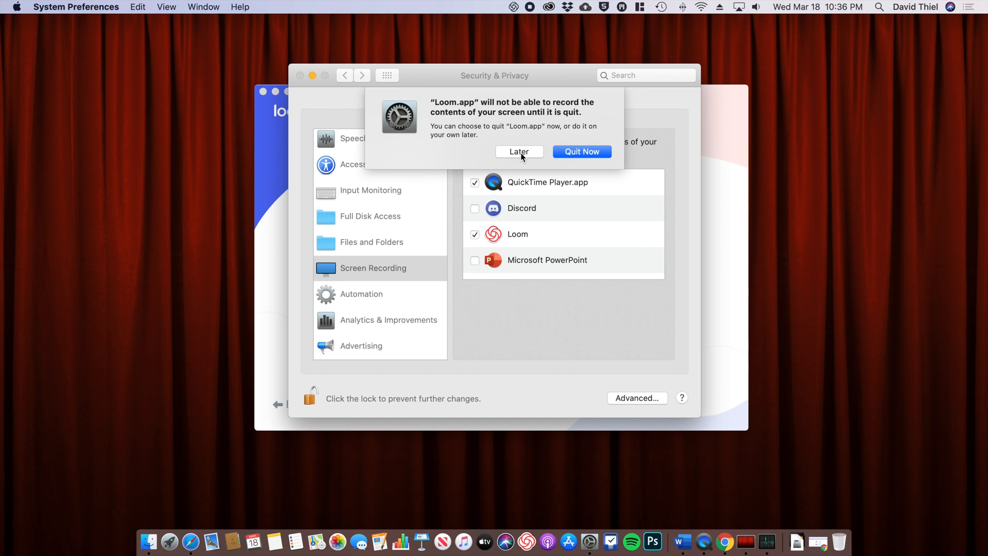
click(579, 152)
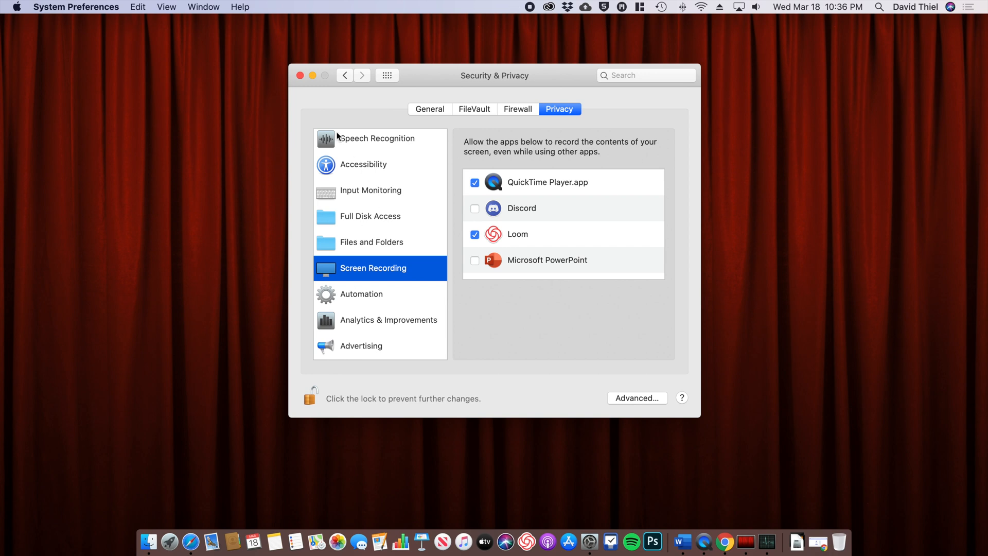
Step: Close Security & Privacy, relaunch Loom from the Dock, and advance onboarding to the camera permission slide
click(300, 76)
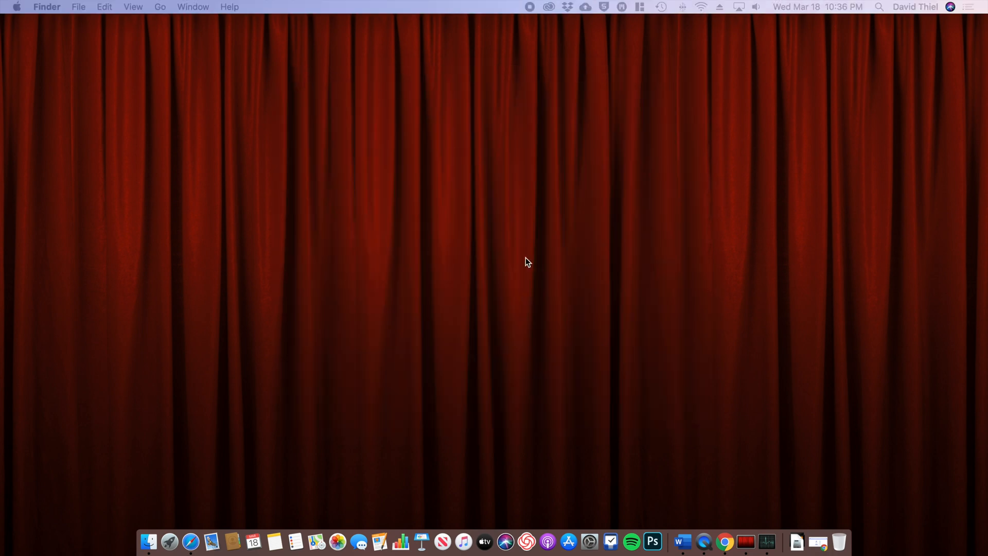
click(529, 543)
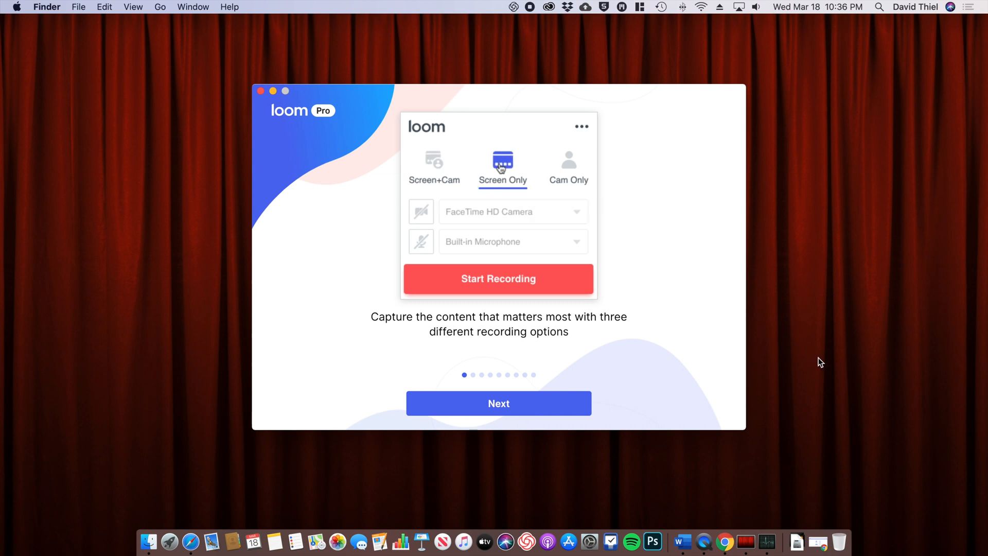
click(489, 405)
click(491, 407)
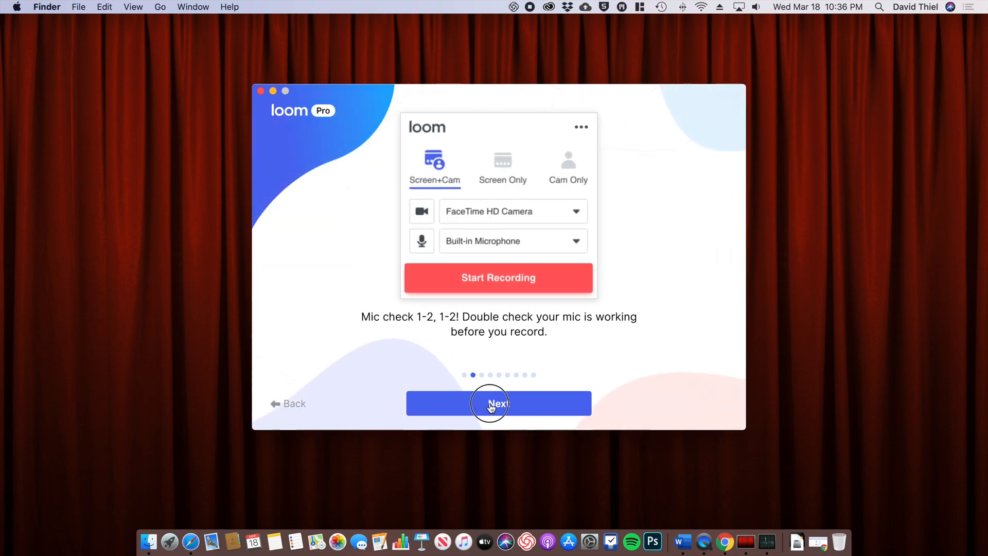
click(492, 407)
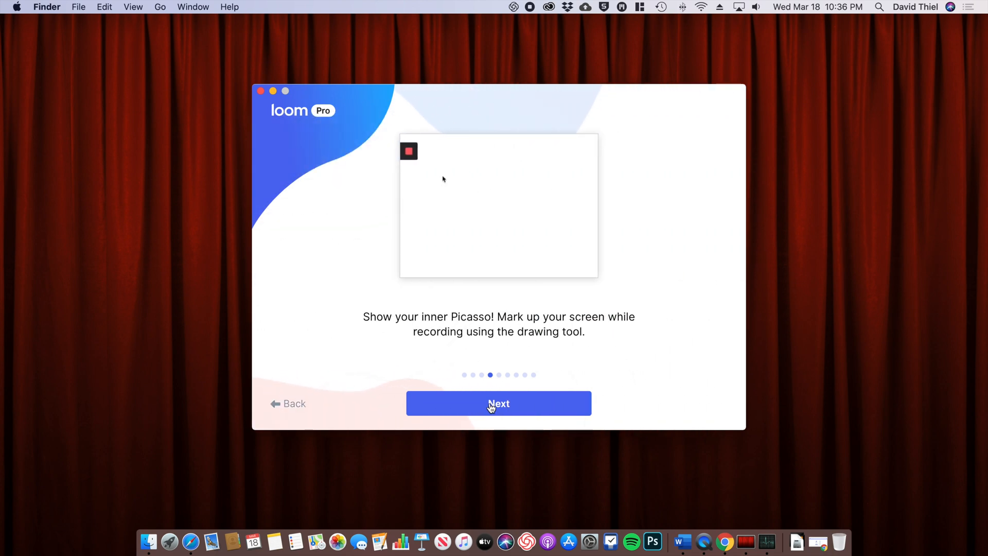
click(492, 408)
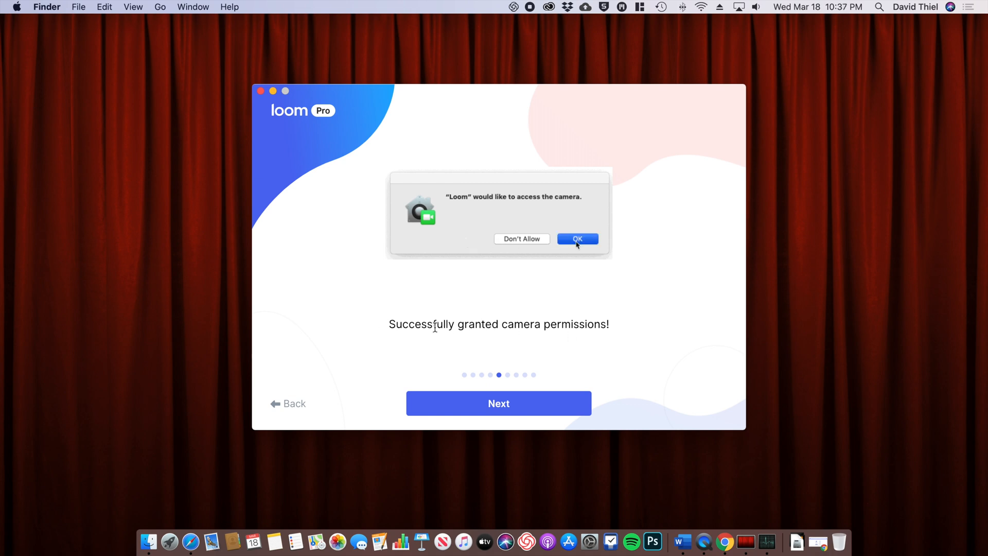
Step: Step through the microphone, accessibility and screen recording slides to the 'You're ready to record!' screen
click(497, 404)
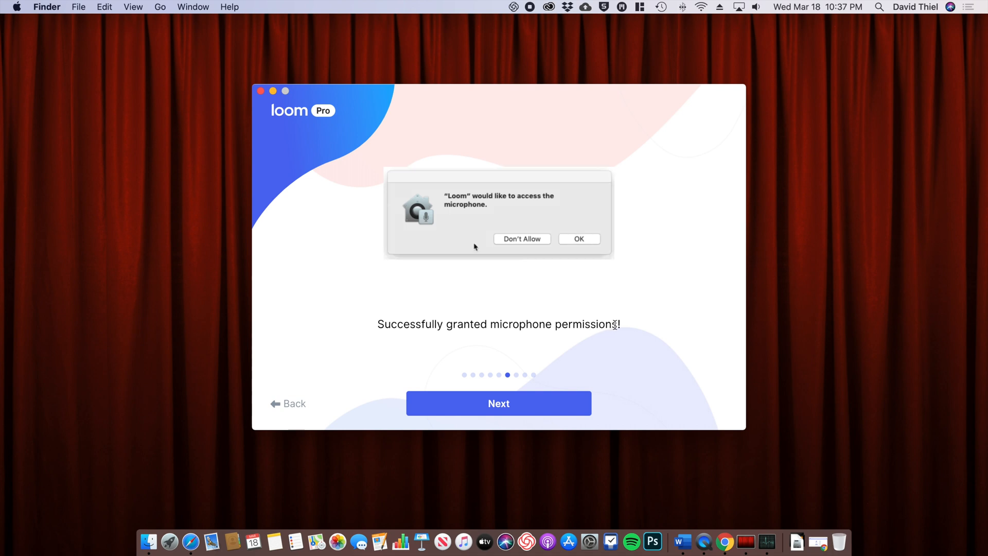
click(518, 405)
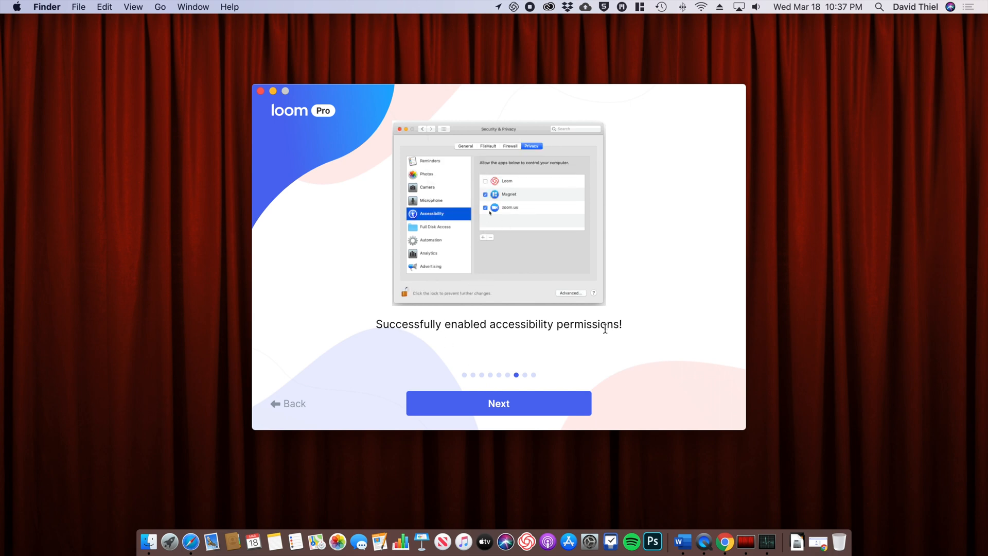
click(512, 406)
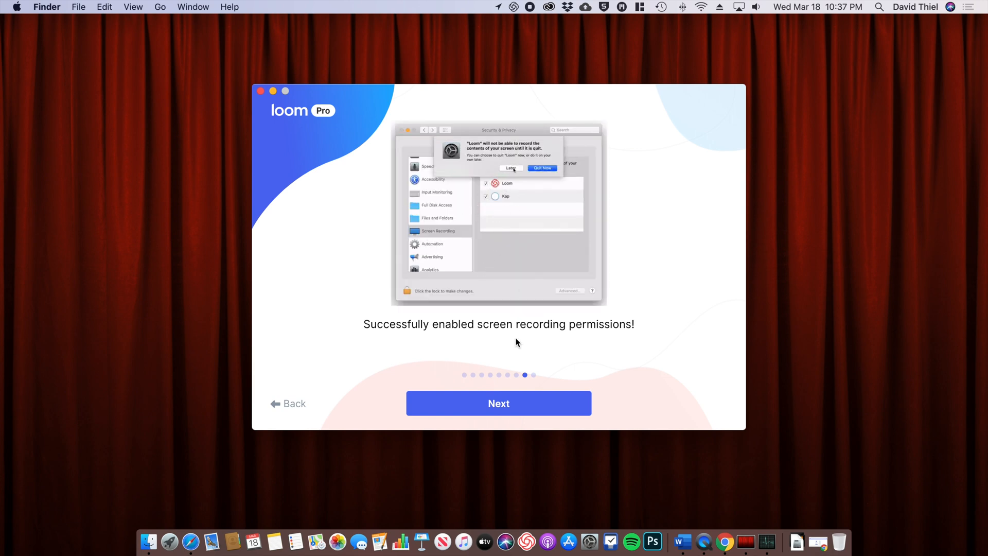
click(497, 404)
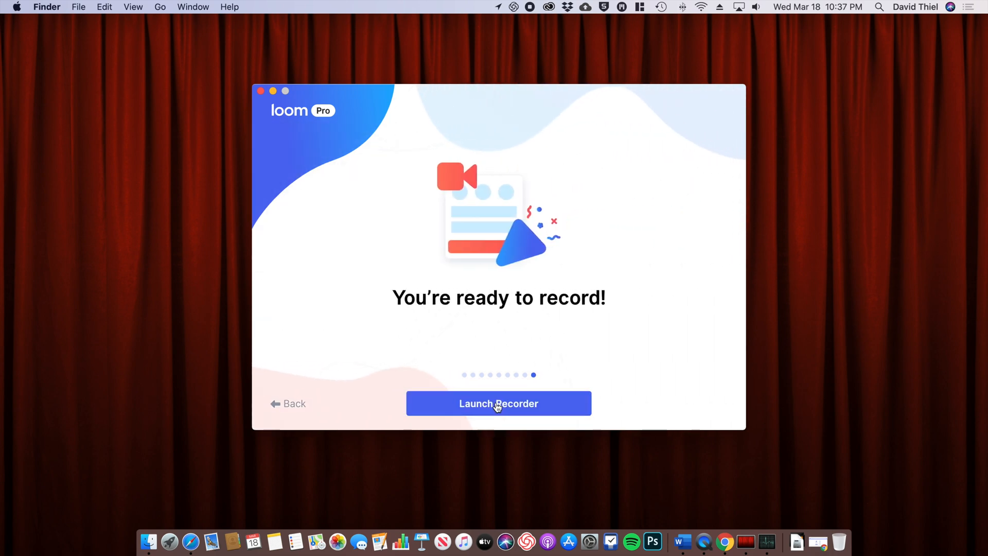
Step: Launch the Loom recorder (Screen+Cam, full screen, FaceTime HD camera), then dismiss its panel from the menu bar
click(496, 405)
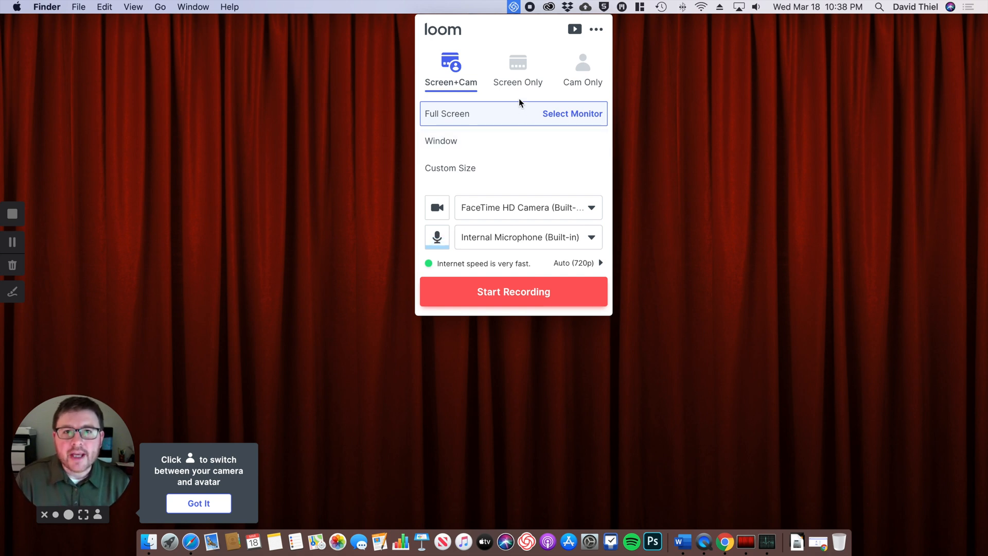
click(513, 7)
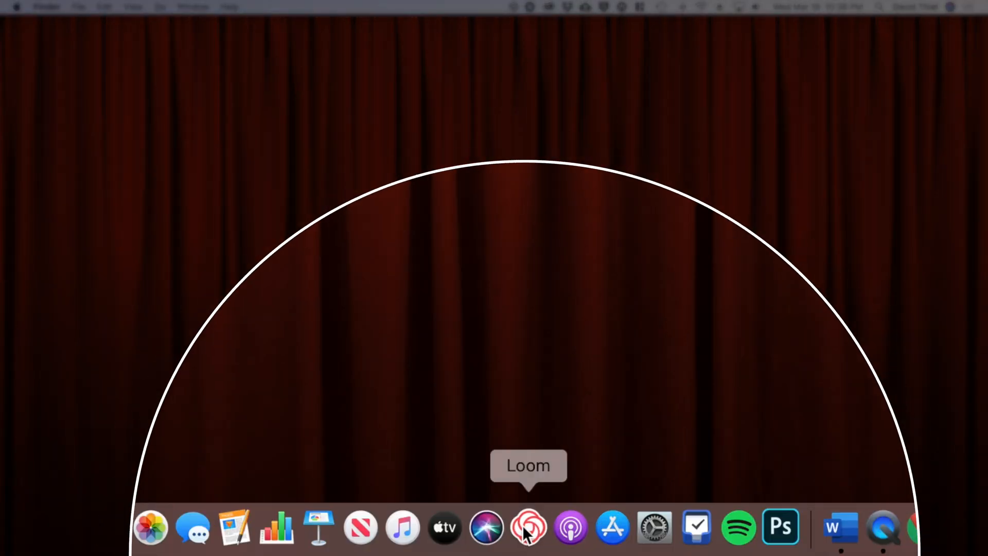
Step: Set Loom to Open at Login via its Dock icon's Options menu
right_click(526, 533)
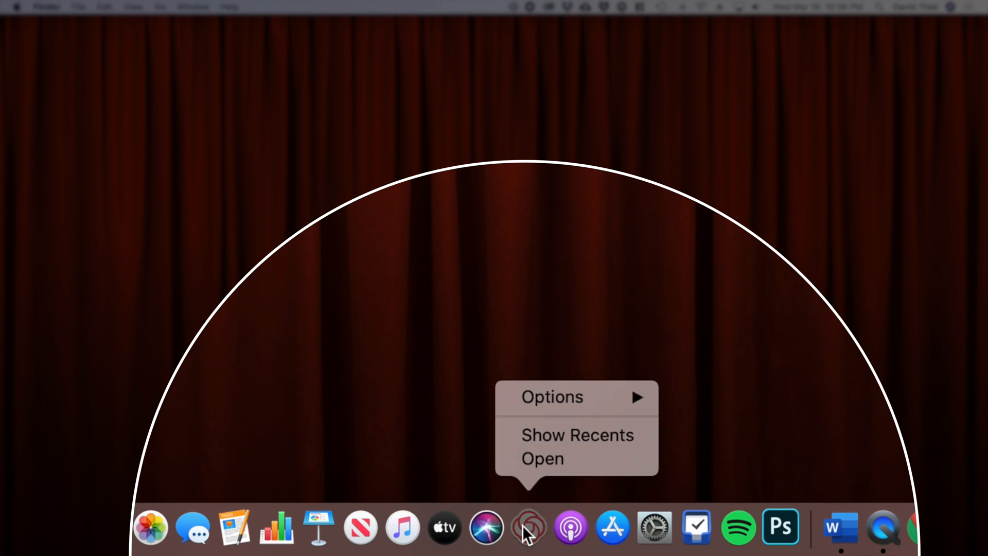
mouse_move(548, 394)
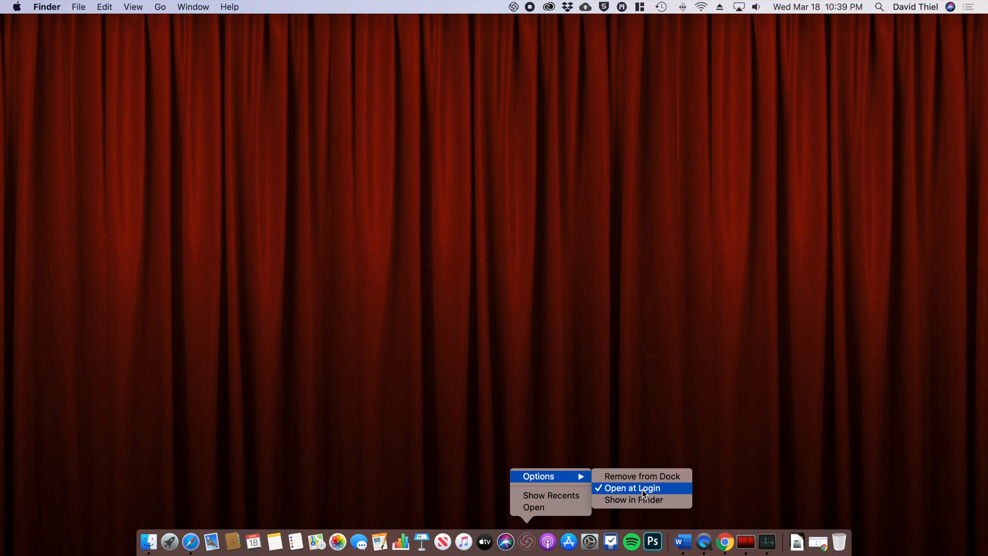
click(642, 489)
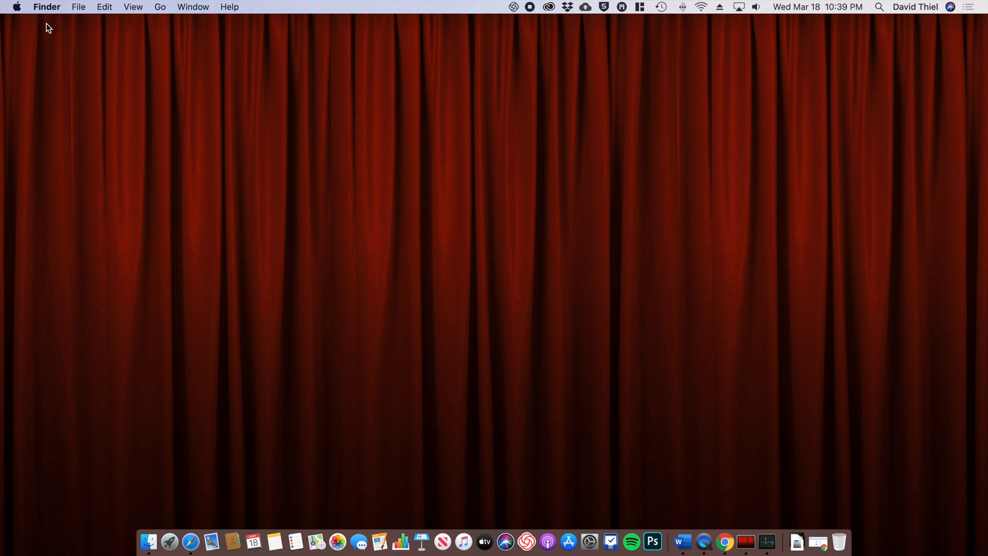
click(16, 8)
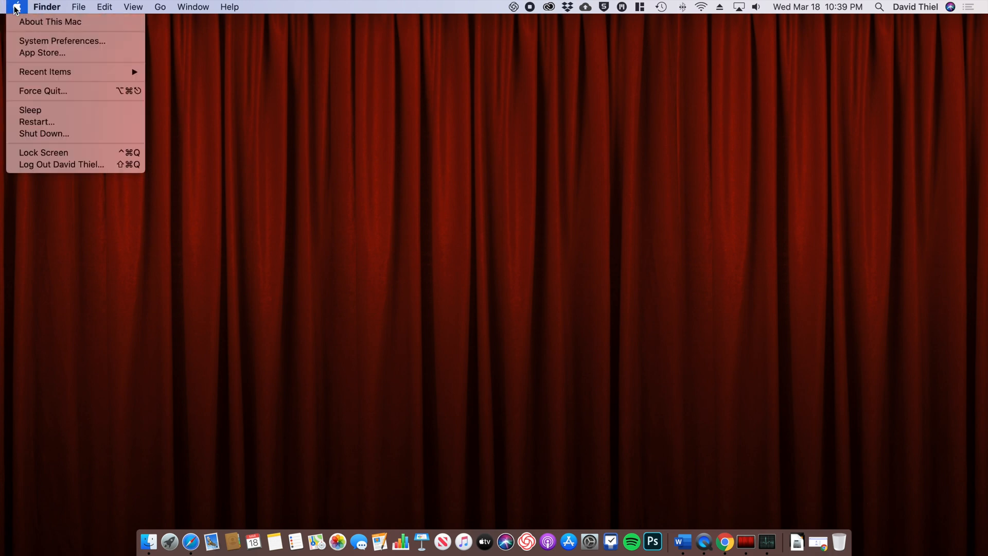